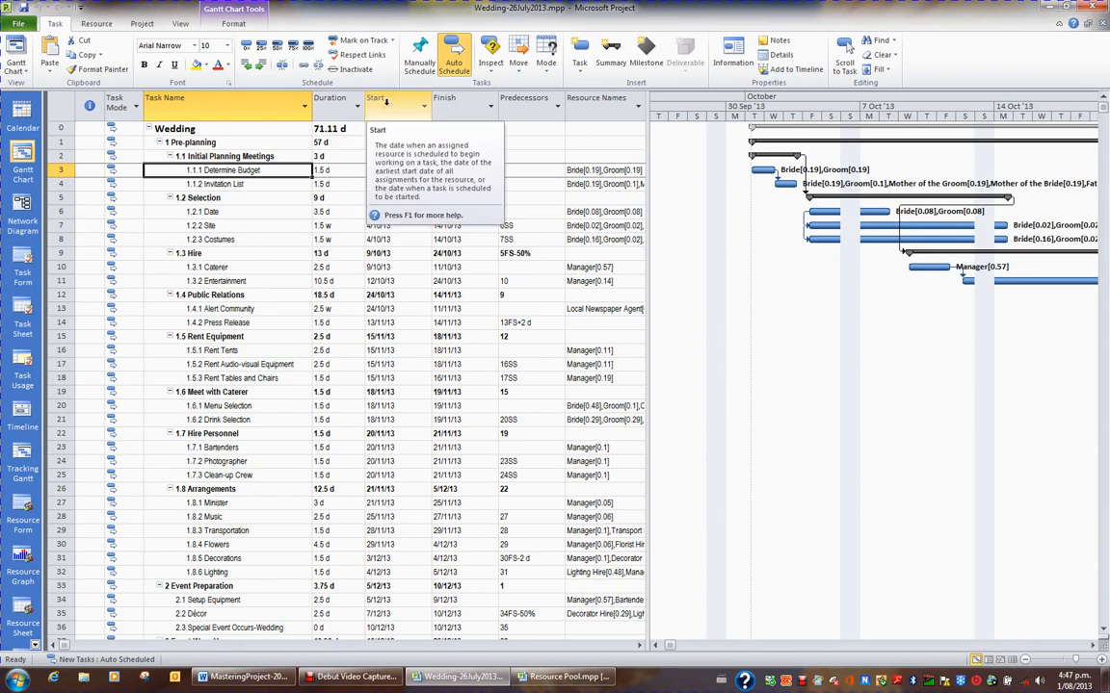
# Insert a Fixed Cost column before the Start column in the task table
pyautogui.rightClick(385, 100)
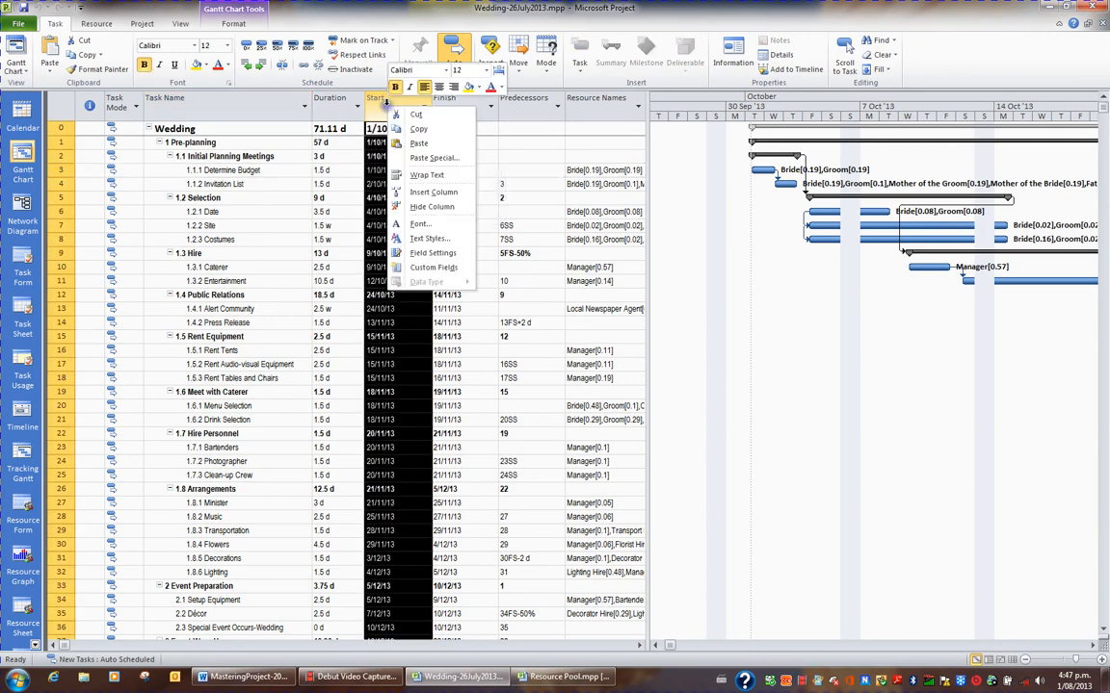
pyautogui.click(420, 193)
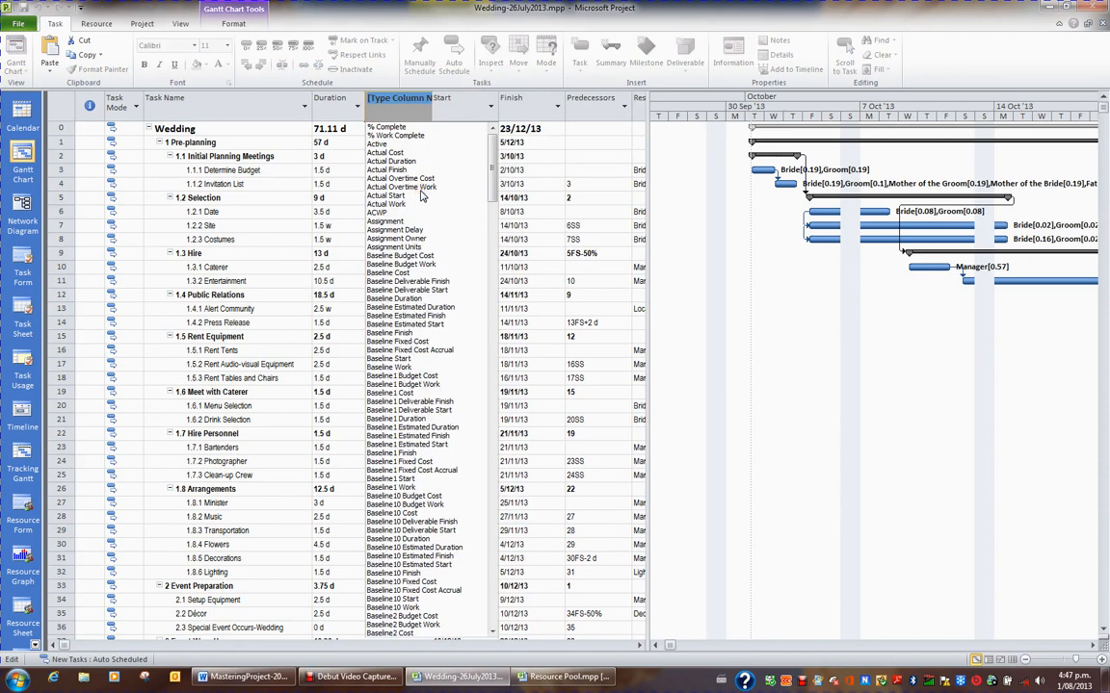
pyautogui.write('finish')
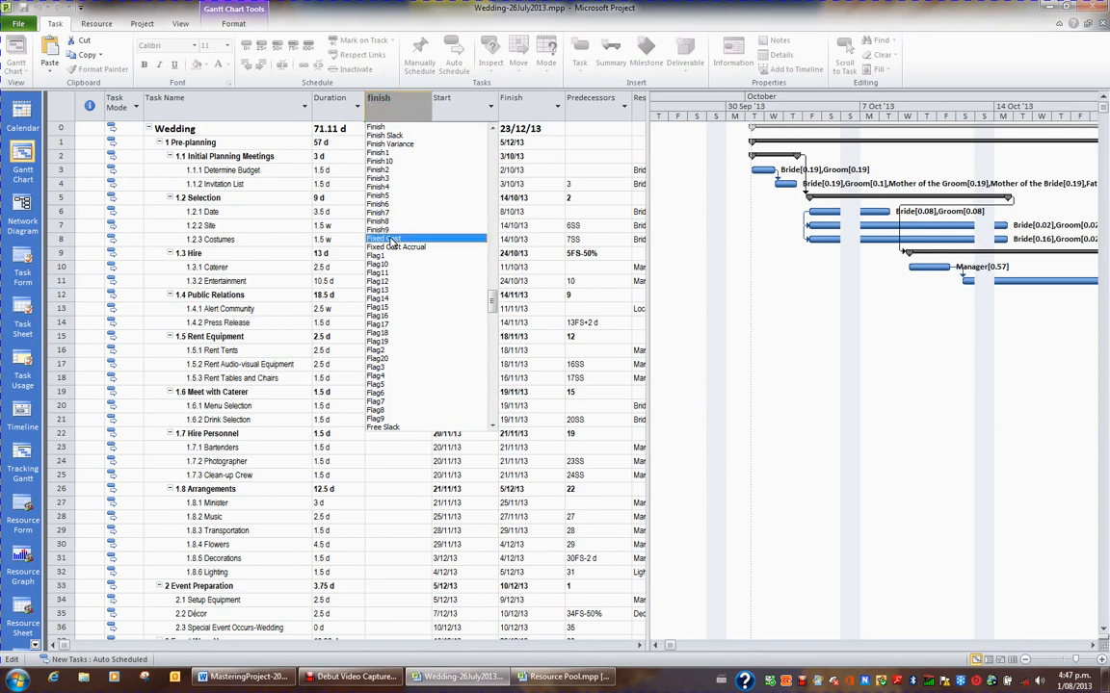
pyautogui.click(389, 238)
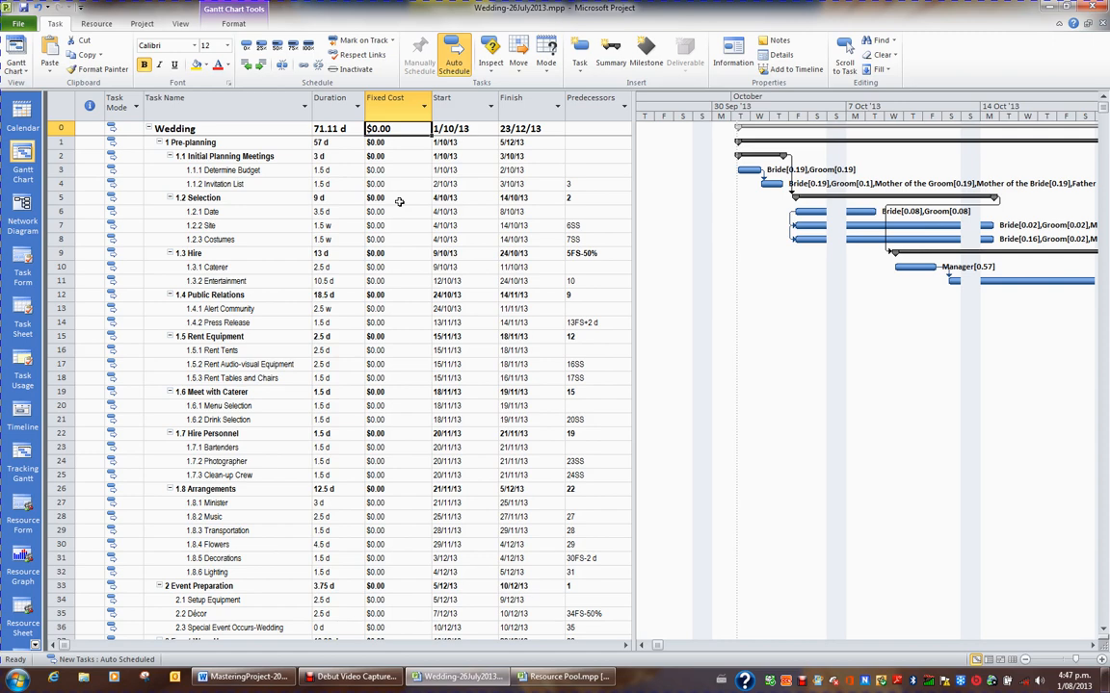
# Enter fixed costs of 500 for the Site task and 2000 for the Costumes task under Selection
pyautogui.press('Down')
pyautogui.press('Down')
pyautogui.press('Down')
pyautogui.press('Down')
pyautogui.press('Down')
pyautogui.press('Down')
pyautogui.press('Down')
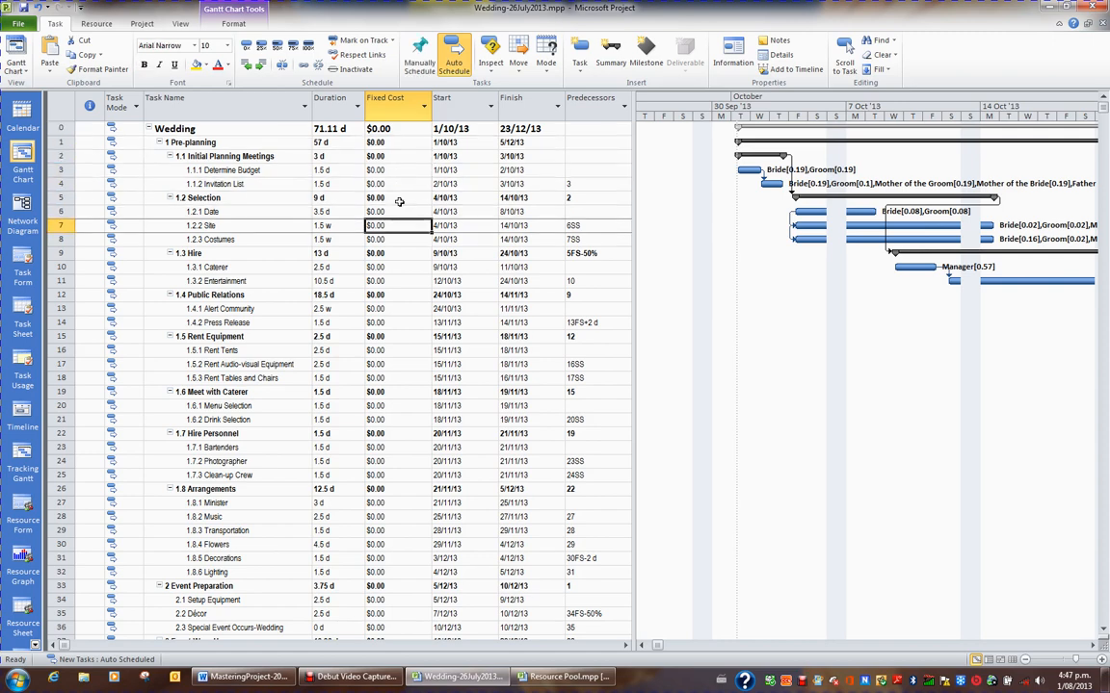
pyautogui.write('500')
pyautogui.press('Return')
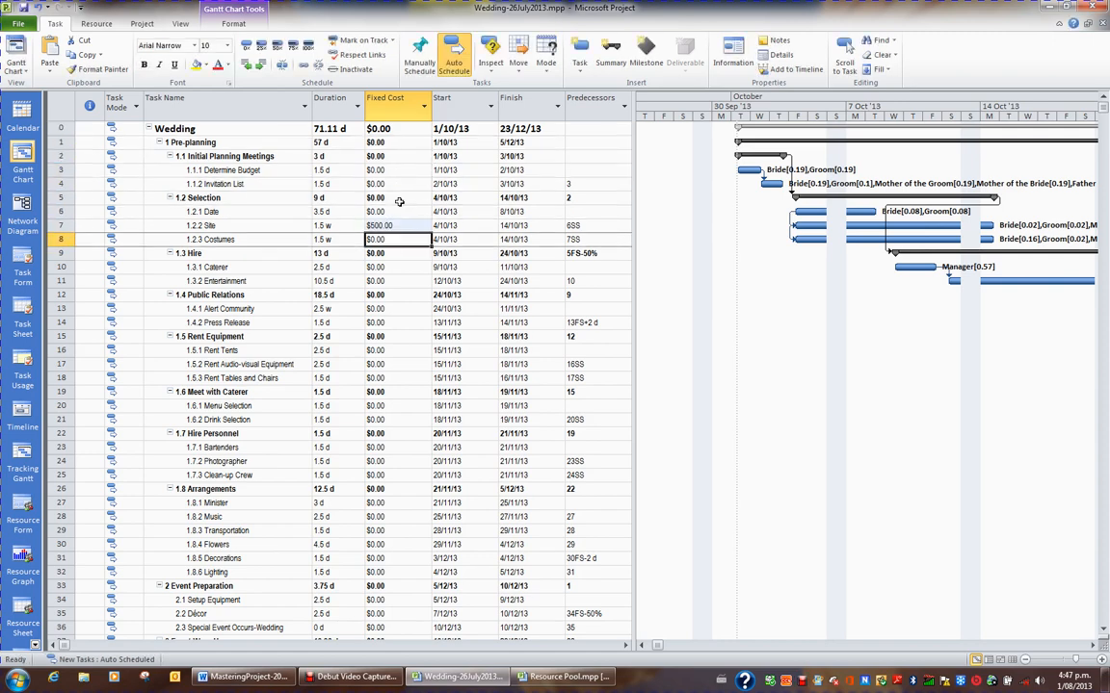
pyautogui.write('2000')
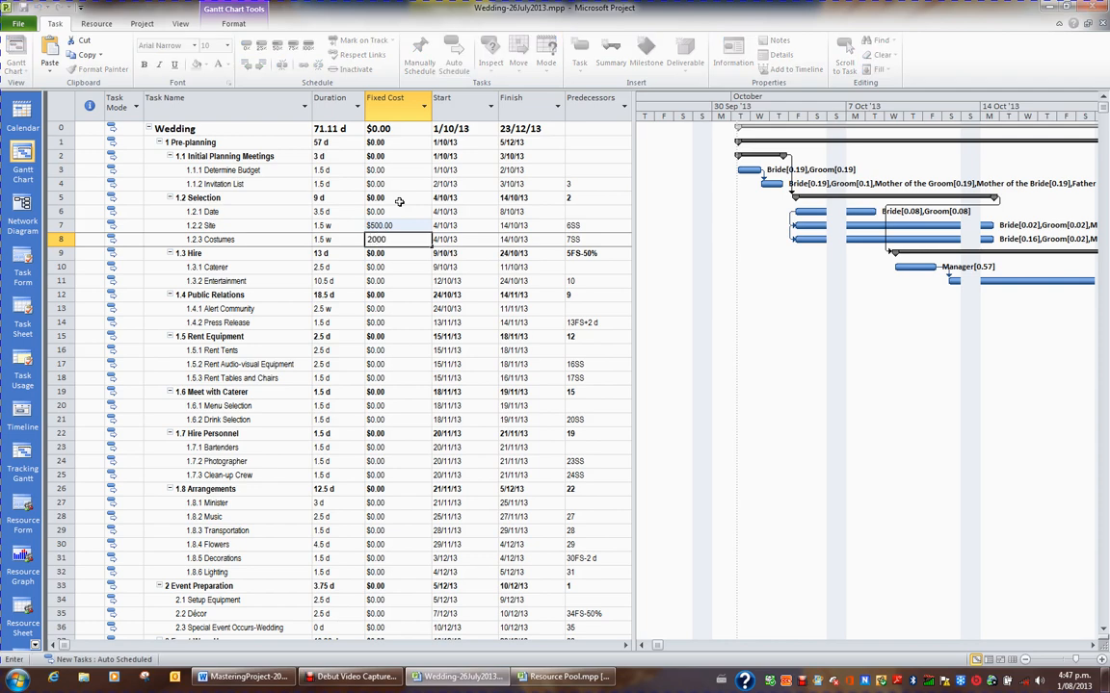
pyautogui.press('Return')
# Set the fixed cost of the Entertainment task under Hire to 1000
pyautogui.press('Down')
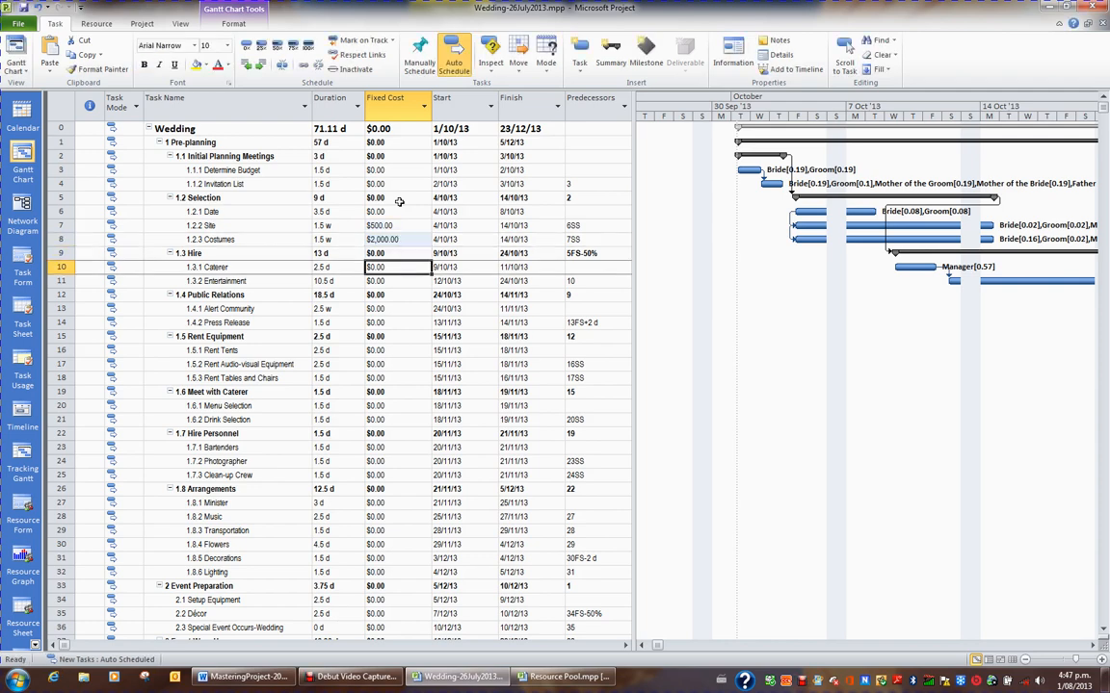
pyautogui.press('Down')
pyautogui.write('1000')
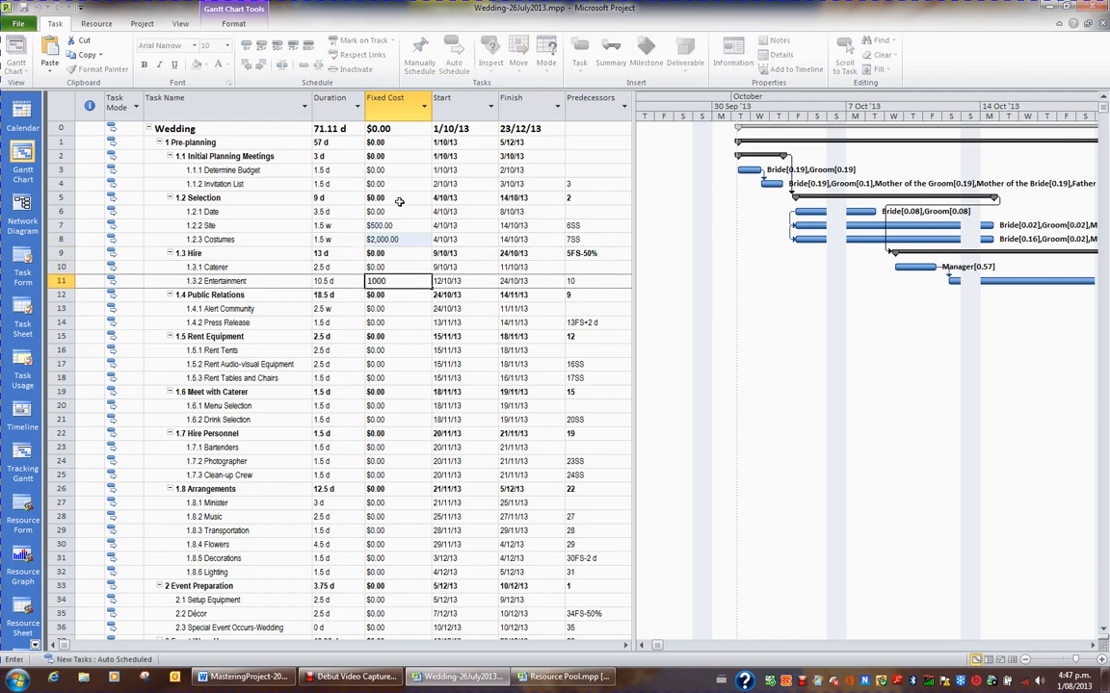
pyautogui.press('Return')
# Enter the Public Relations fixed costs: 400 for Alert Community and 500 for Press Release
pyautogui.press('Down')
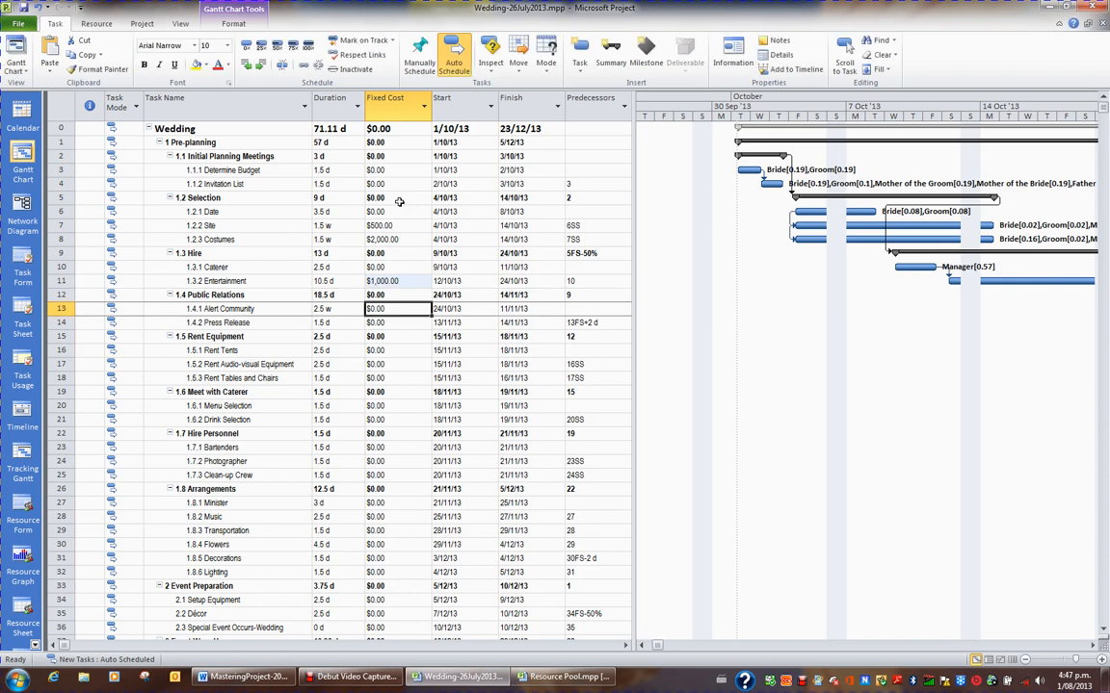
pyautogui.write('400')
pyautogui.press('Return')
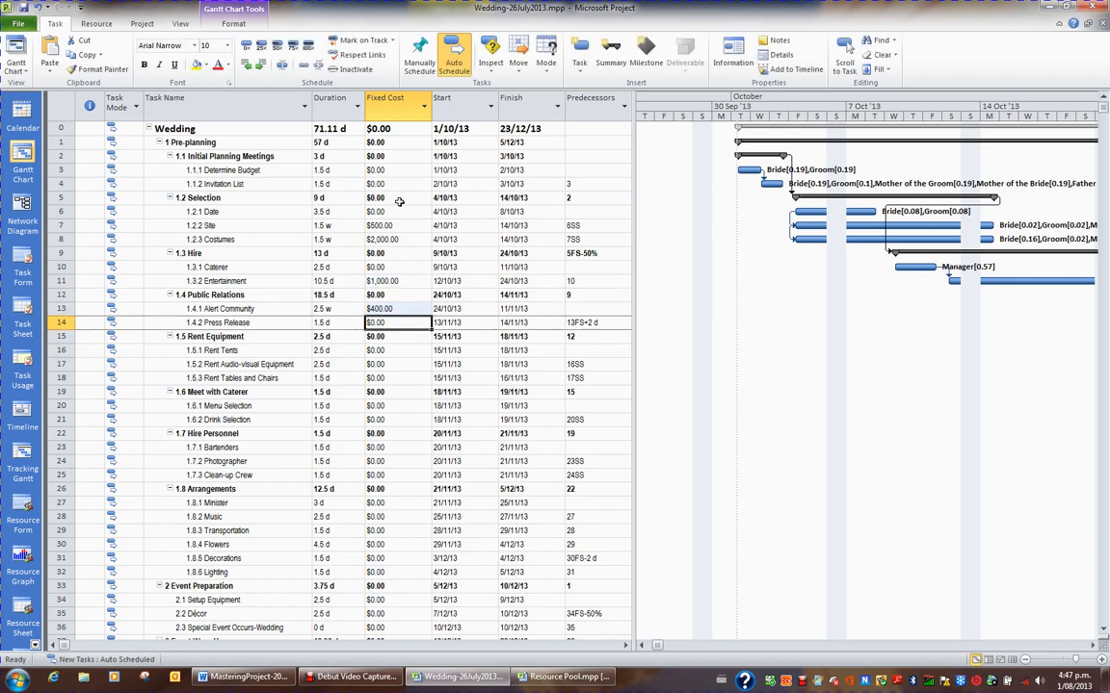
pyautogui.write('500')
pyautogui.press('Return')
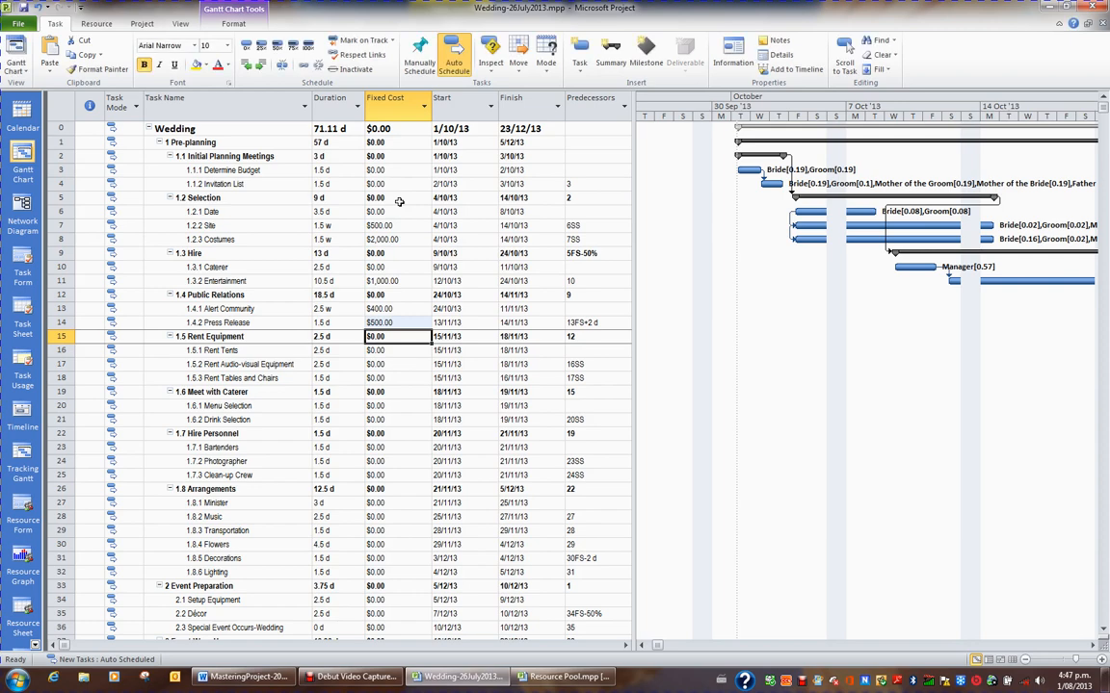
# Enter the Rent Equipment fixed costs: 200 for tents, 500 for audio-visual equipment and 300 for tables and chairs
pyautogui.press('Down')
pyautogui.write('200')
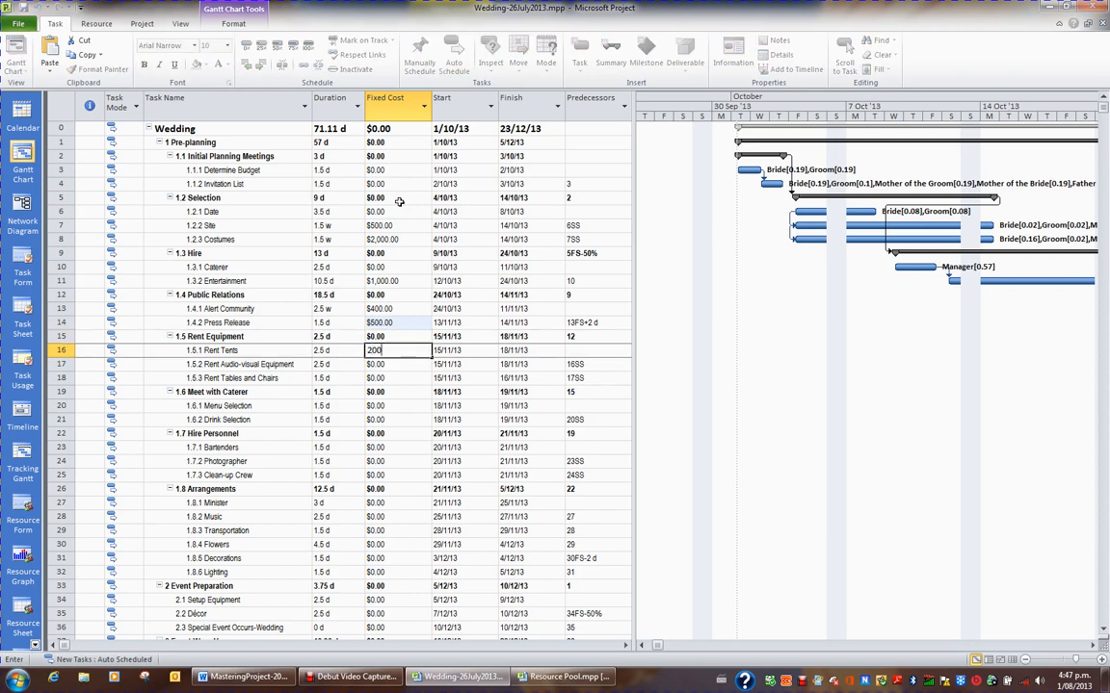
pyautogui.press('Return')
pyautogui.write('500')
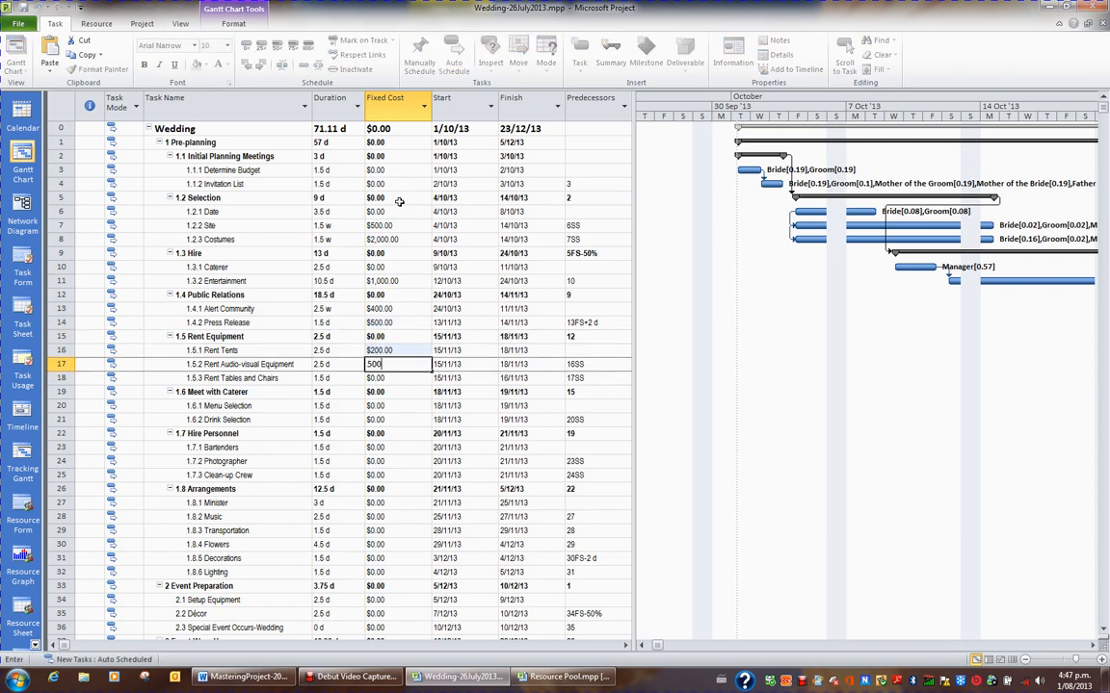
pyautogui.press('Return')
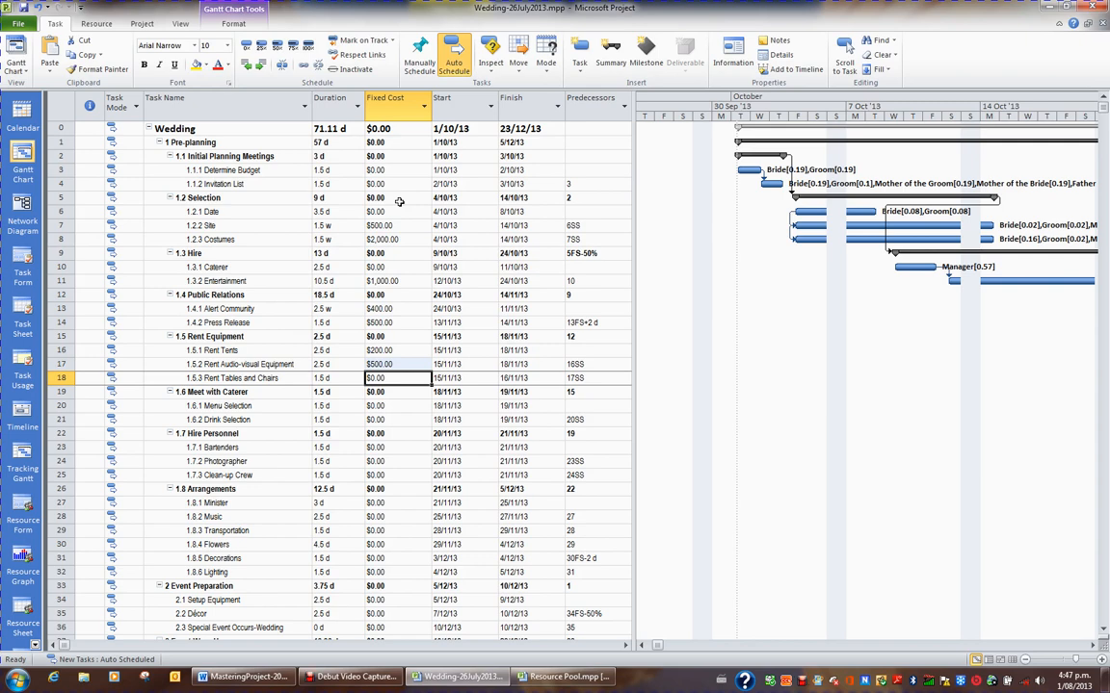
pyautogui.write('300')
pyautogui.press('Return')
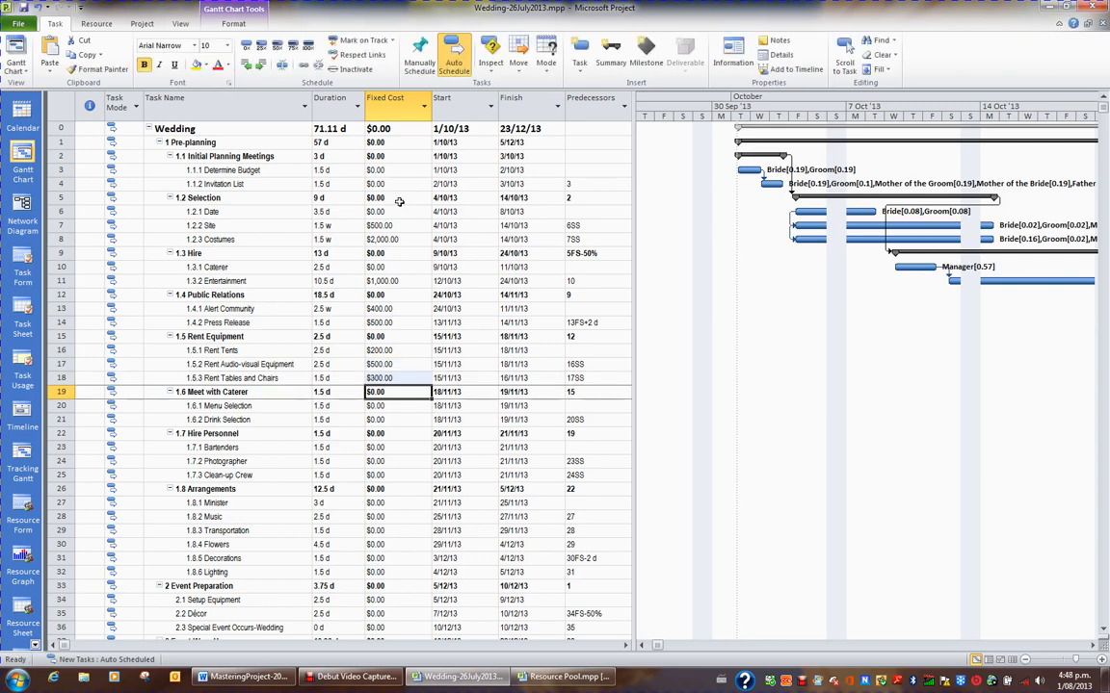
# Enter the Meet with Caterer fixed costs: 2000 for Menu Selection and 3000 for Drink Selection
pyautogui.press('Return')
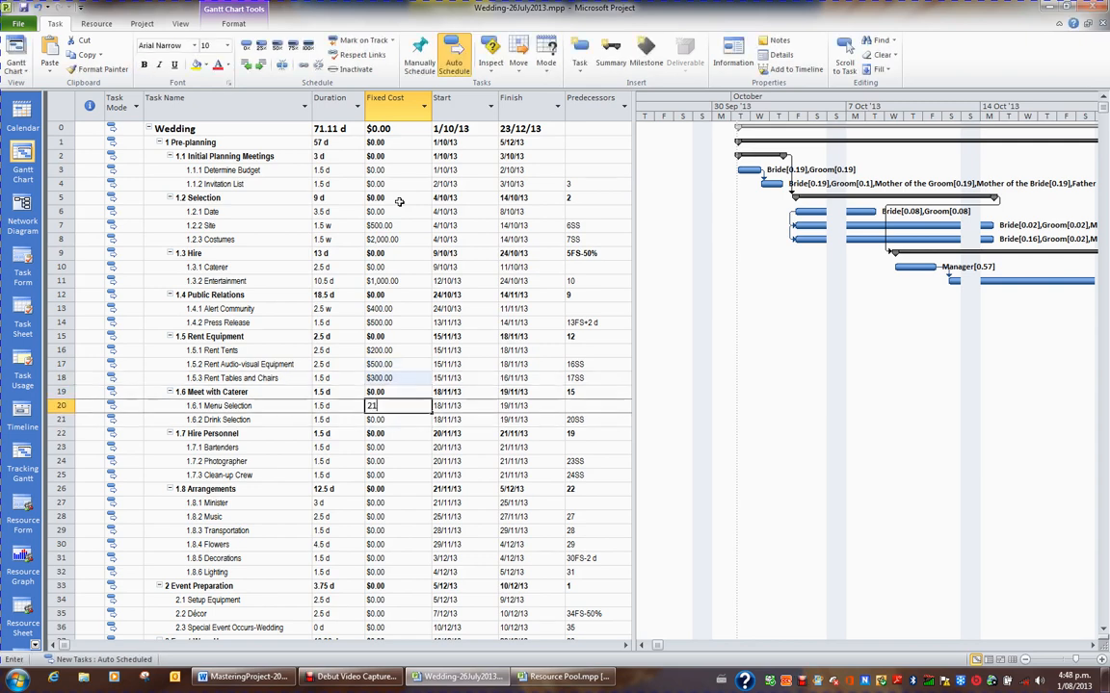
pyautogui.write('21000')
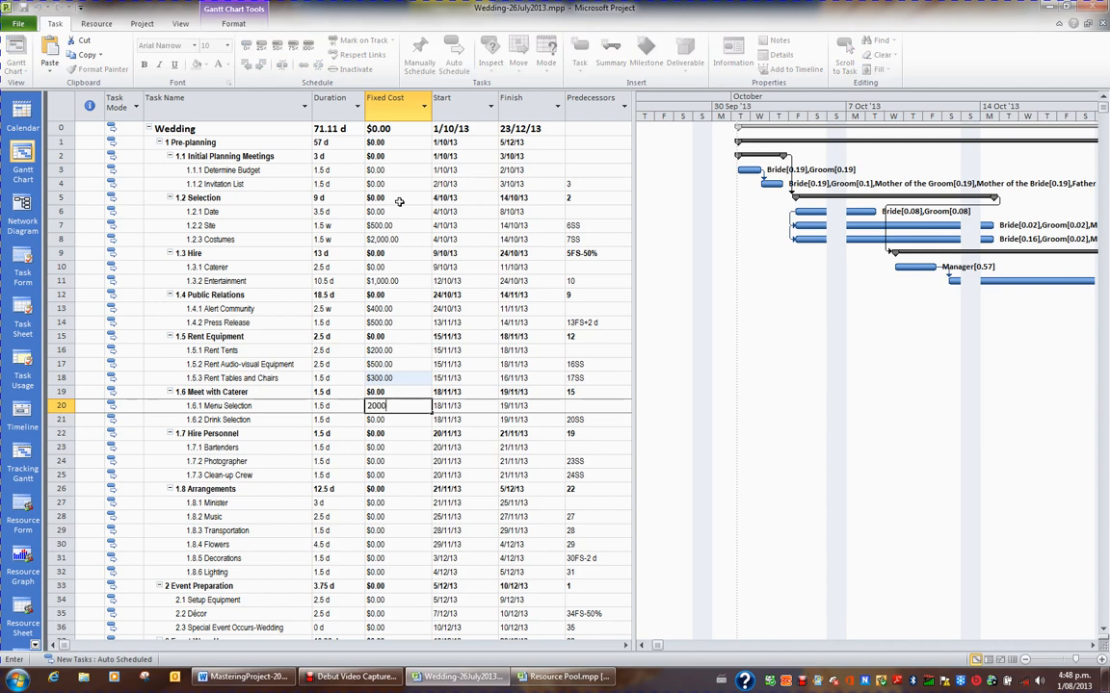
pyautogui.press('Return')
pyautogui.write('3000')
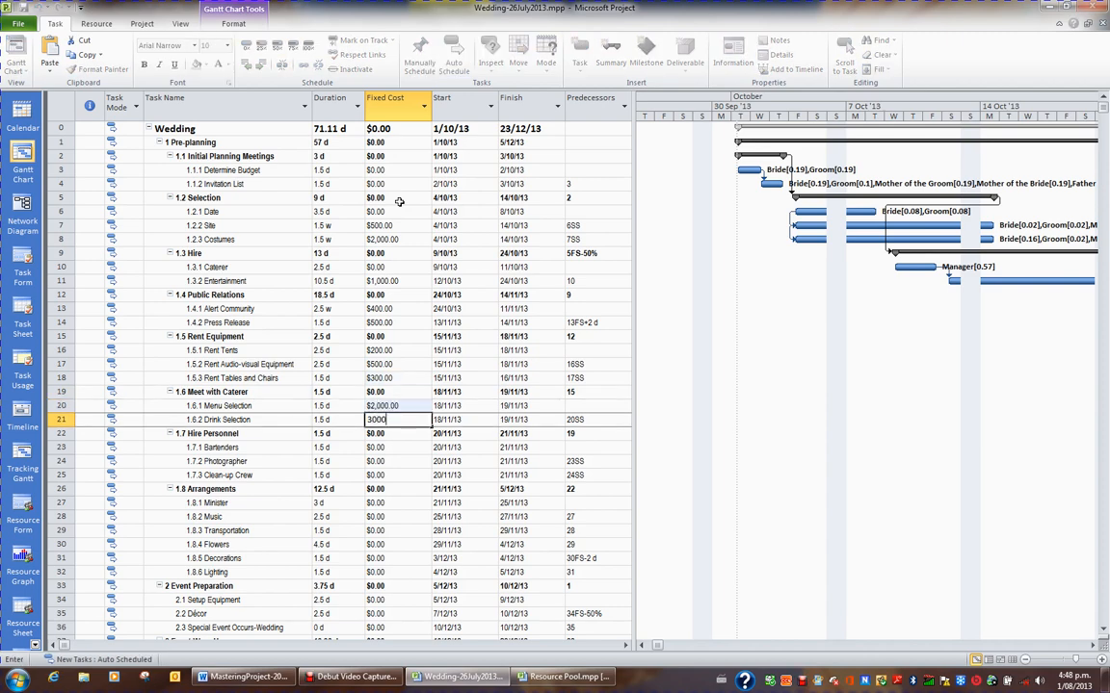
pyautogui.press('Return')
# Set the fixed cost of the Photographer task under Hire Personnel to 1,000
pyautogui.press('Down')
pyautogui.press('Down')
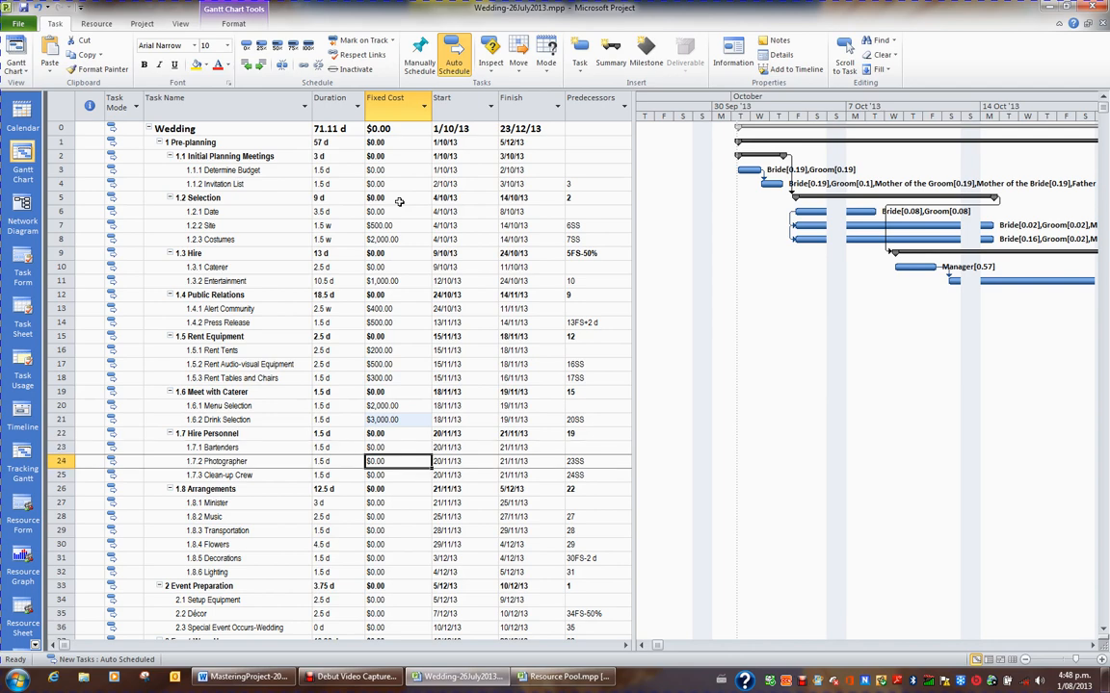
pyautogui.write('1,00')
pyautogui.write('0')
pyautogui.press('Return')
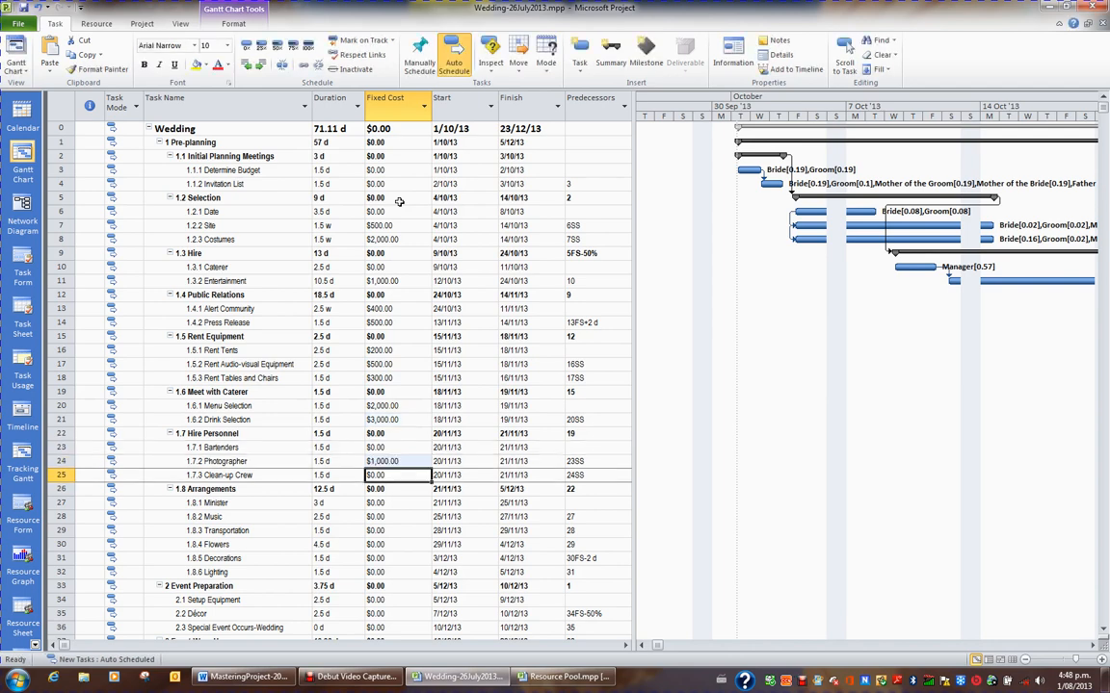
# Enter a fixed cost of 500 each for the Transportation, Flowers, Decorations and Lighting tasks under Arrangements
pyautogui.press('Down')
pyautogui.press('Down')
pyautogui.press('Down')
pyautogui.press('Down')
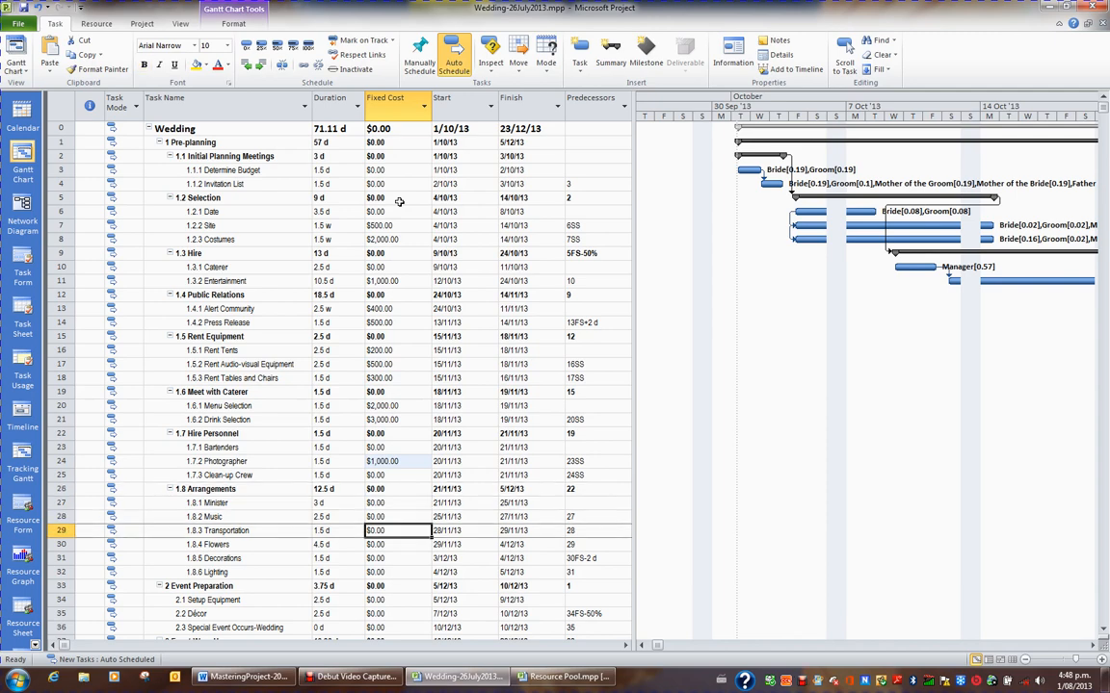
pyautogui.write('500')
pyautogui.press('Return')
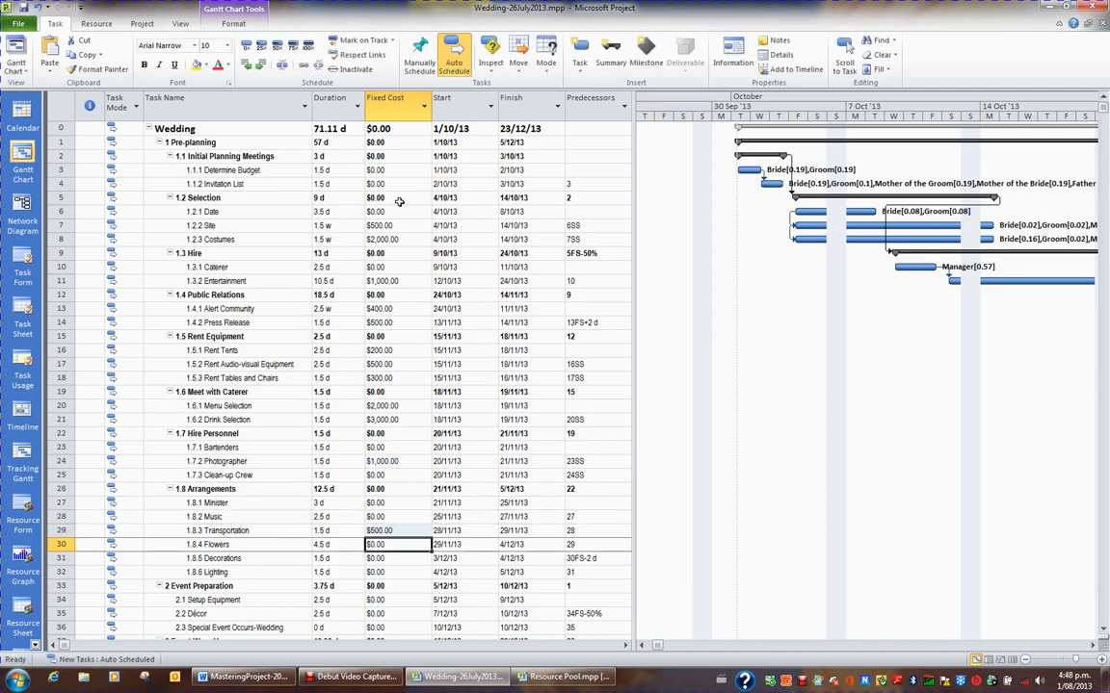
pyautogui.write('500')
pyautogui.press('Return')
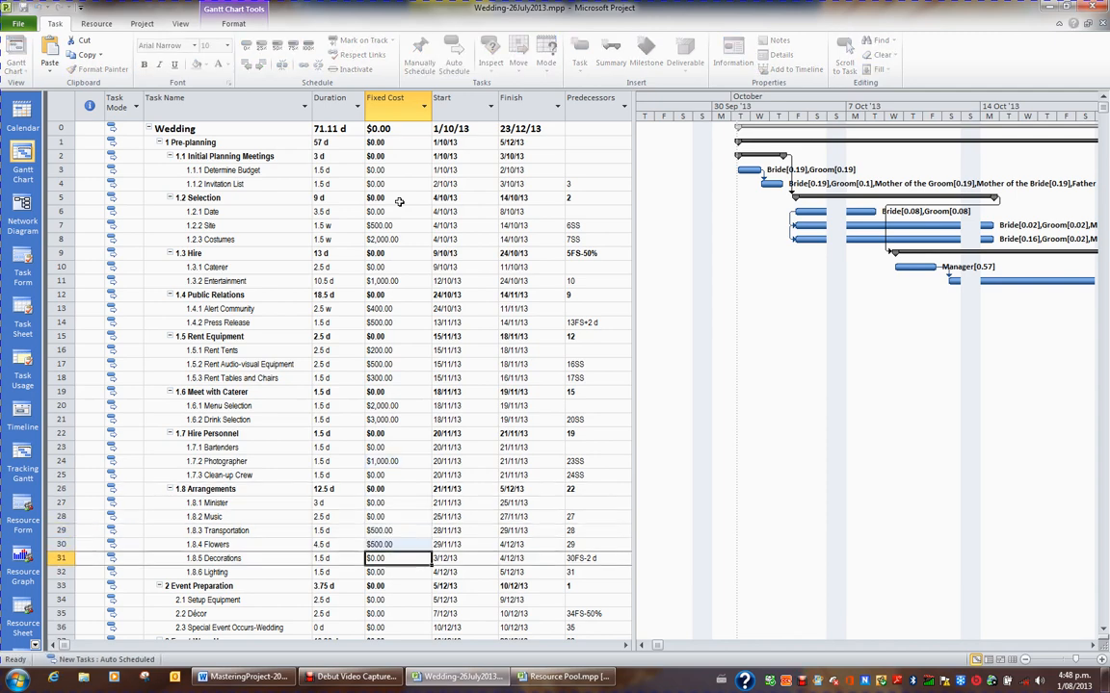
pyautogui.write('500')
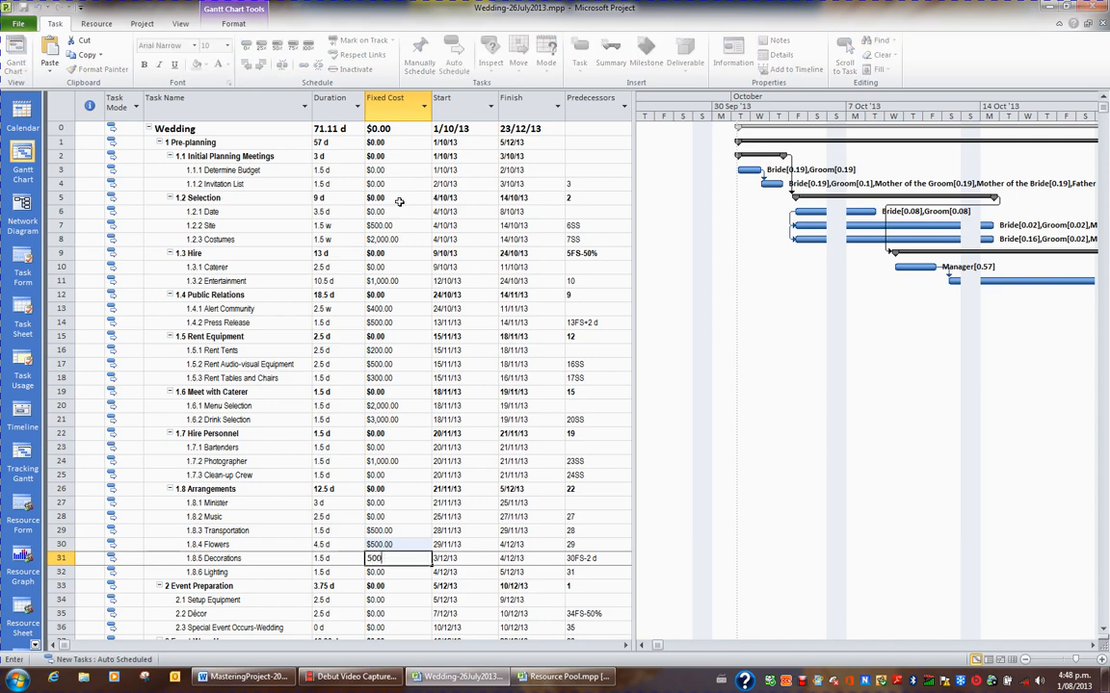
pyautogui.press('Return')
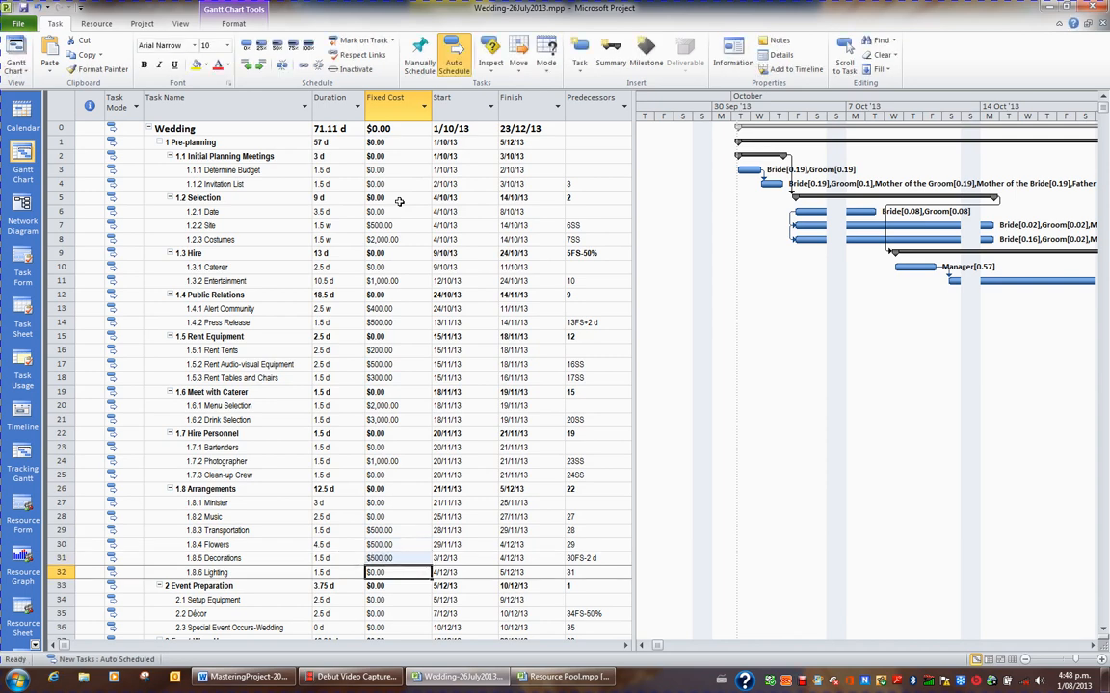
pyautogui.write('500')
pyautogui.press('Return')
# Set the fixed cost of the Décor task under Event Preparation to 300
pyautogui.press('Down')
pyautogui.press('Down')
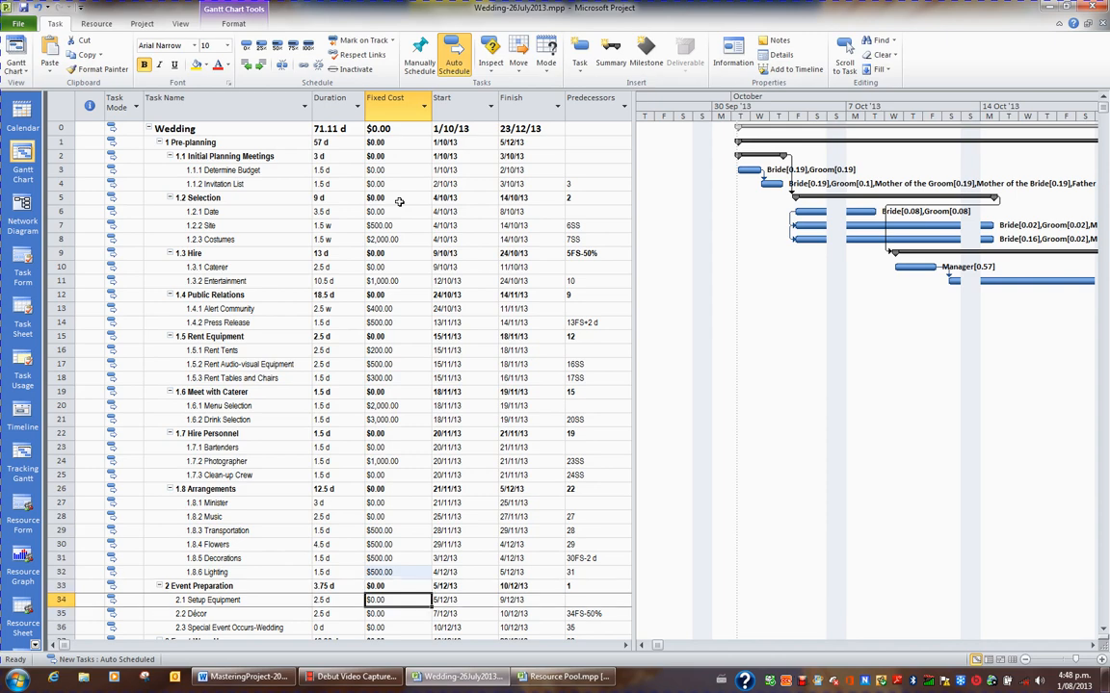
pyautogui.write('20')
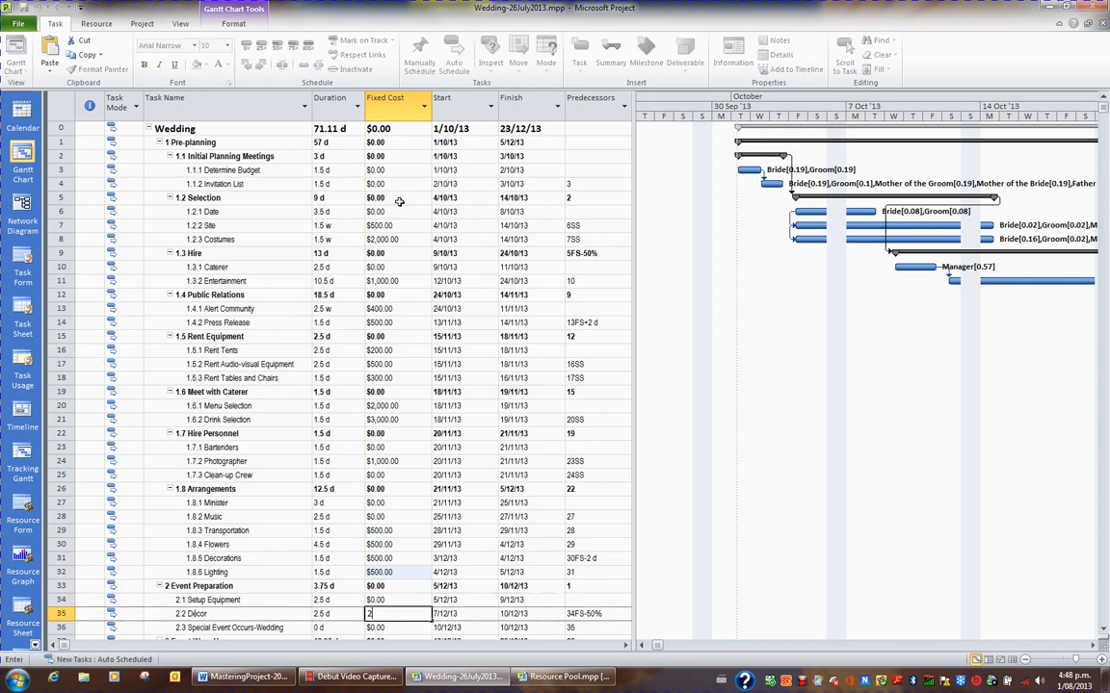
pyautogui.press('BackSpace')
pyautogui.write('300')
pyautogui.press('Return')
# Set the fixed cost of the Write Thank you Letters task under Event Wrap Up to 100
pyautogui.press('Down')
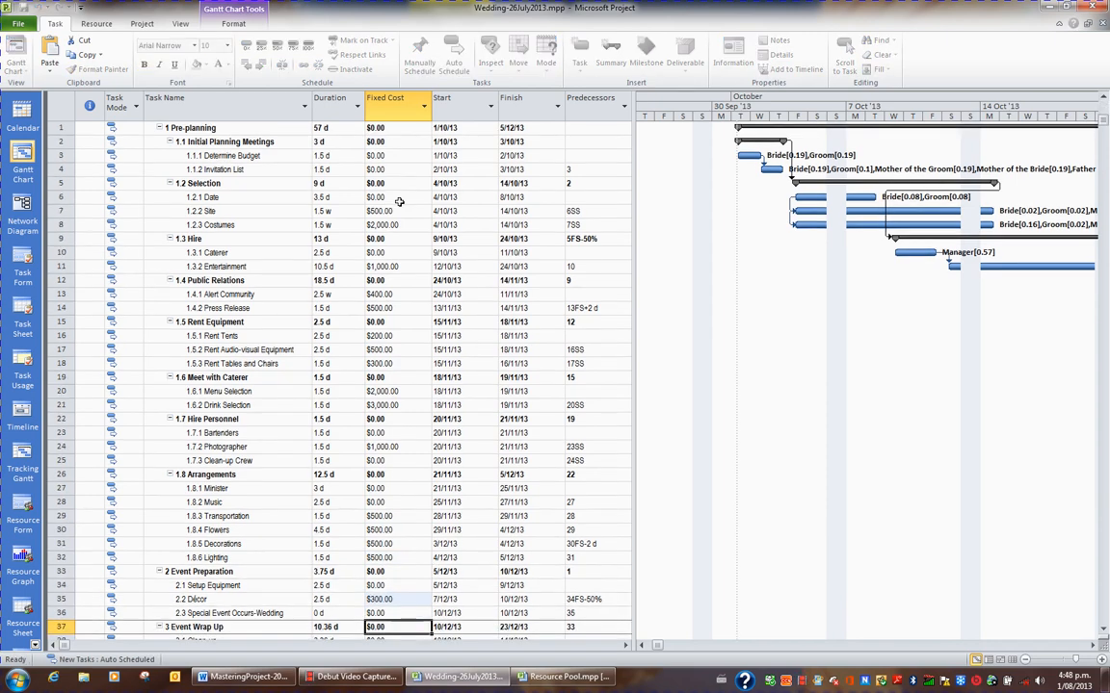
pyautogui.press('Down')
pyautogui.press('Down')
pyautogui.press('Down')
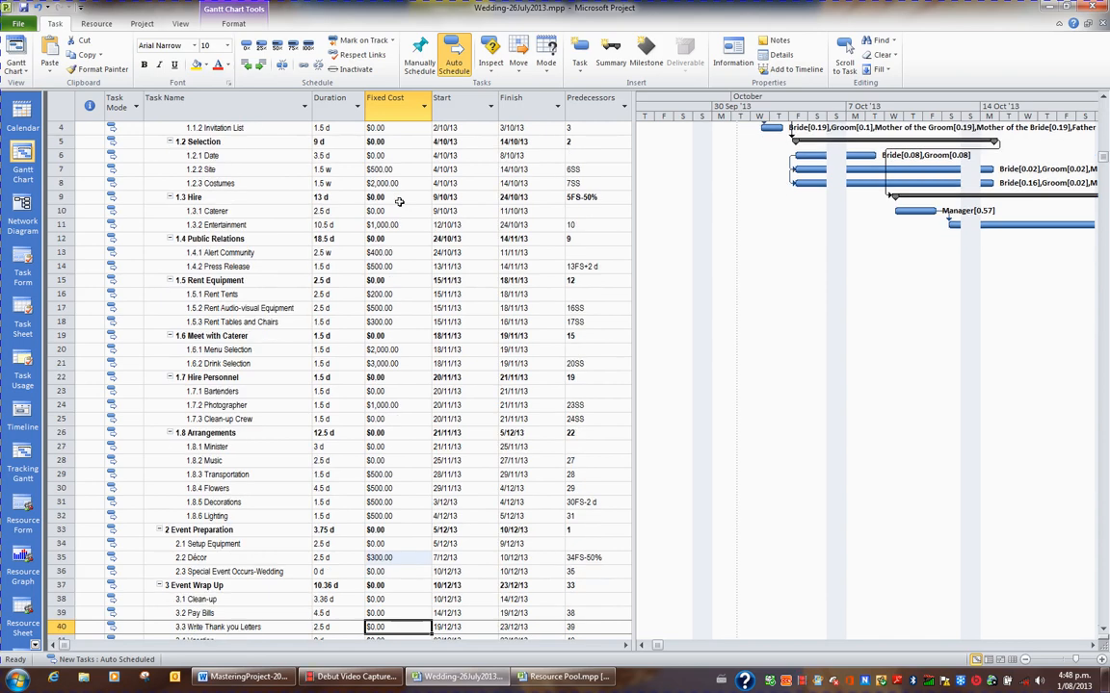
pyautogui.write('1000')
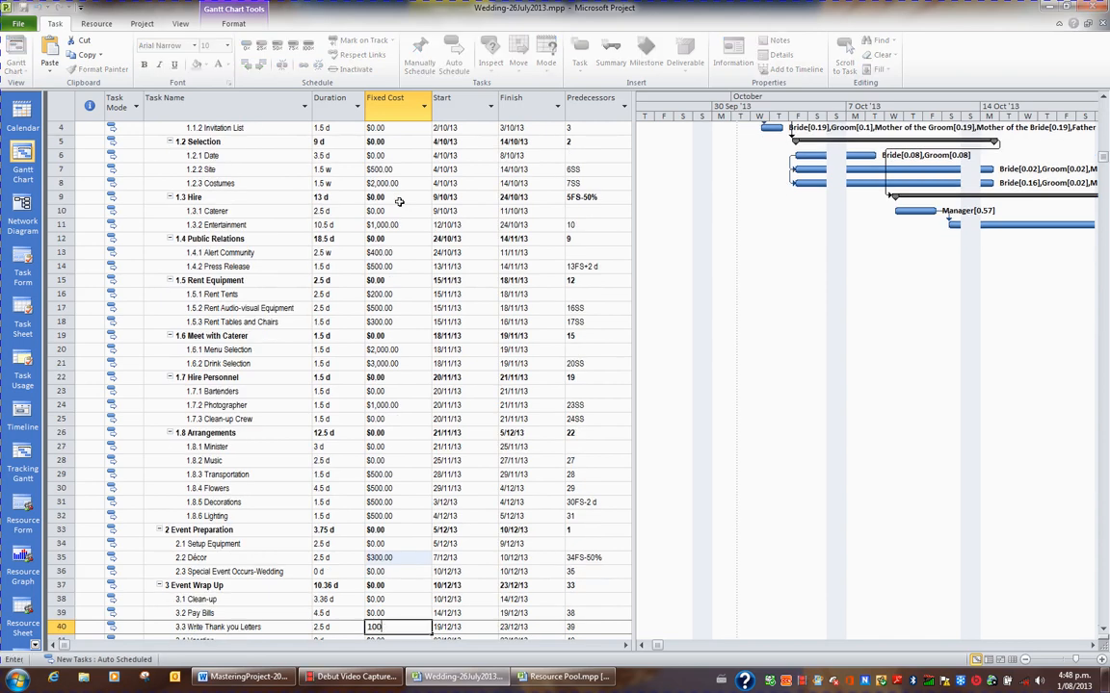
pyautogui.press('Up')
# Review the entered fixed costs back up to the Wedding project summary task
pyautogui.press('Up')
pyautogui.press('Up')
pyautogui.press('Up')
pyautogui.press('Up')
pyautogui.press('Up')
pyautogui.press('Up')
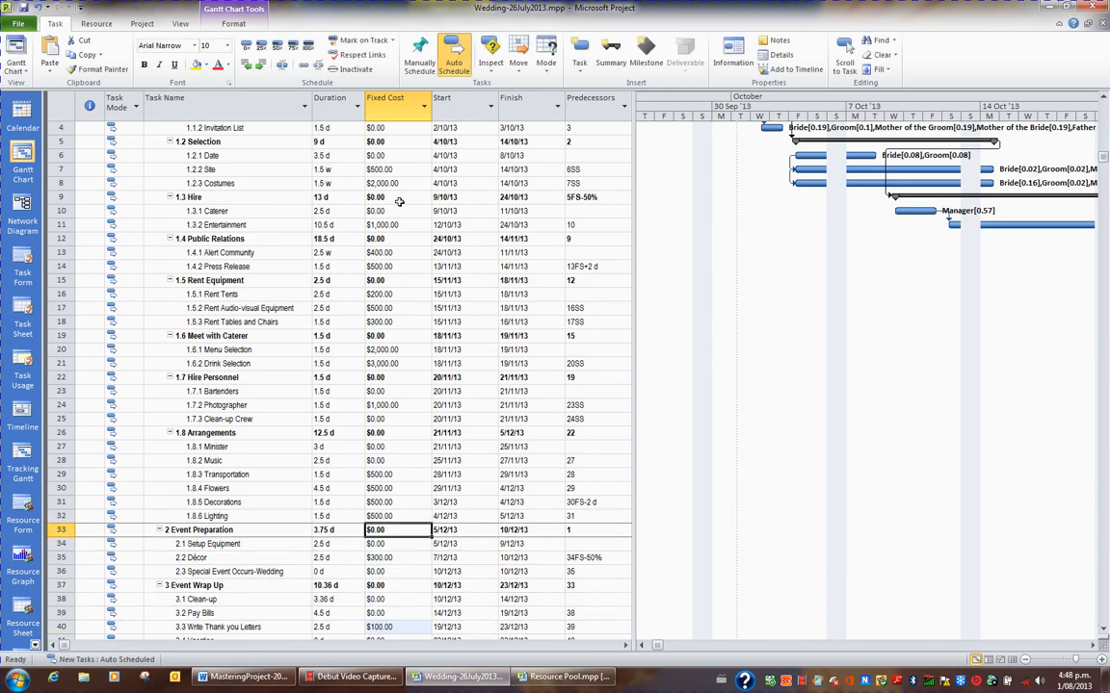
pyautogui.press('Up')
pyautogui.press('Up')
pyautogui.press('Up')
pyautogui.press('Up')
pyautogui.press('Up')
pyautogui.press('Up')
pyautogui.press('Up')
pyautogui.press('Up')
pyautogui.press('Up')
pyautogui.press('Up')
pyautogui.press('Up')
pyautogui.press('Up')
pyautogui.press('Up')
pyautogui.press('Up')
pyautogui.press('Up')
pyautogui.press('Up')
pyautogui.press('Up')
pyautogui.press('Up')
pyautogui.press('Up')
pyautogui.press('Up')
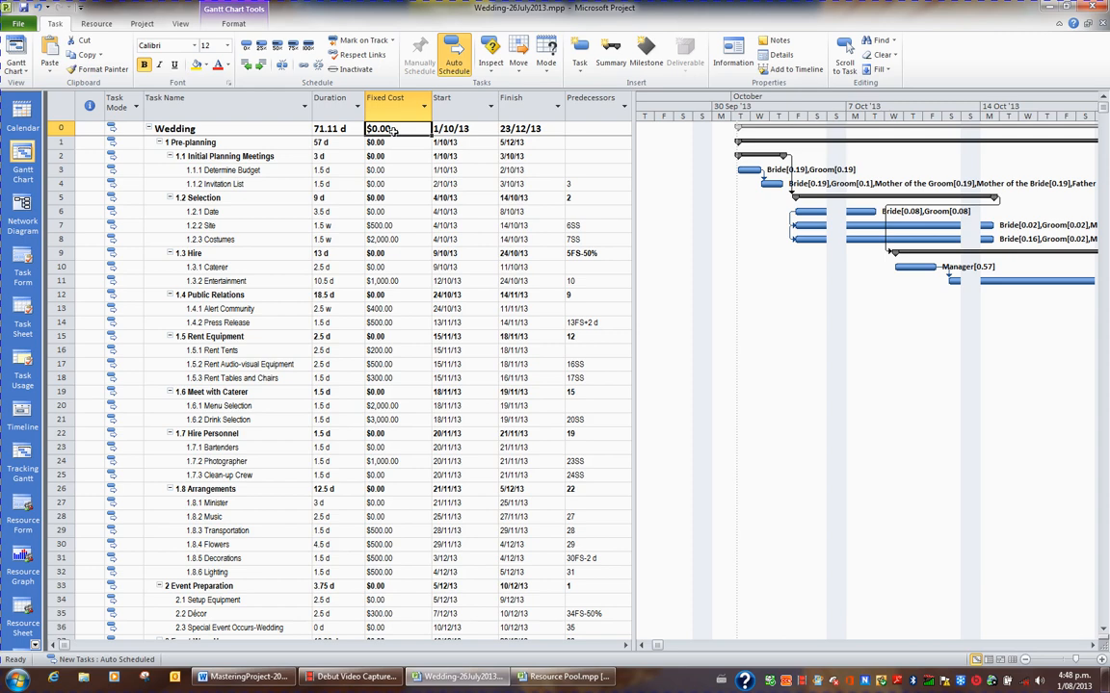
# Insert a Cost column between the Fixed Cost and Start columns
pyautogui.click(461, 100)
pyautogui.rightClick(461, 100)
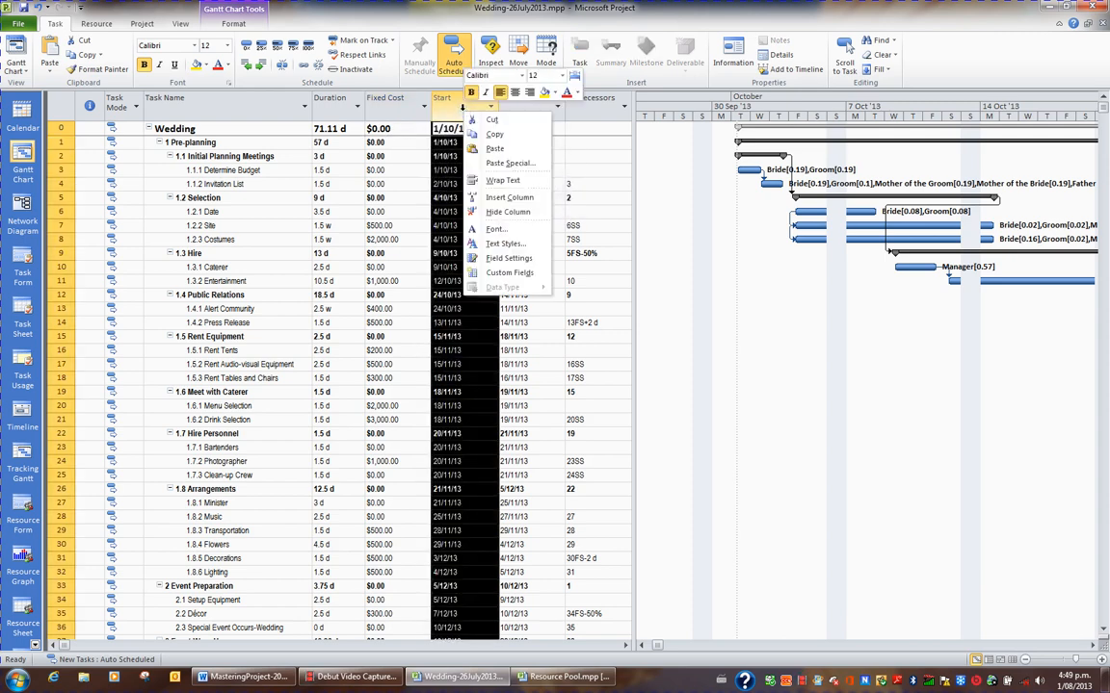
pyautogui.click(503, 198)
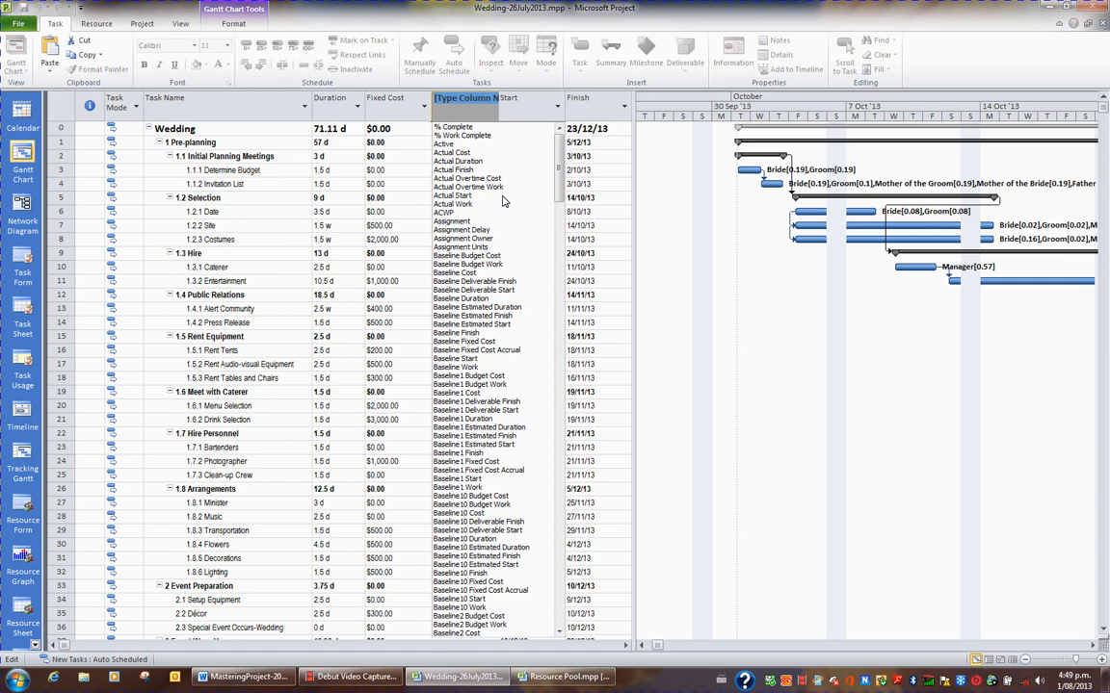
pyautogui.write('confirmed')
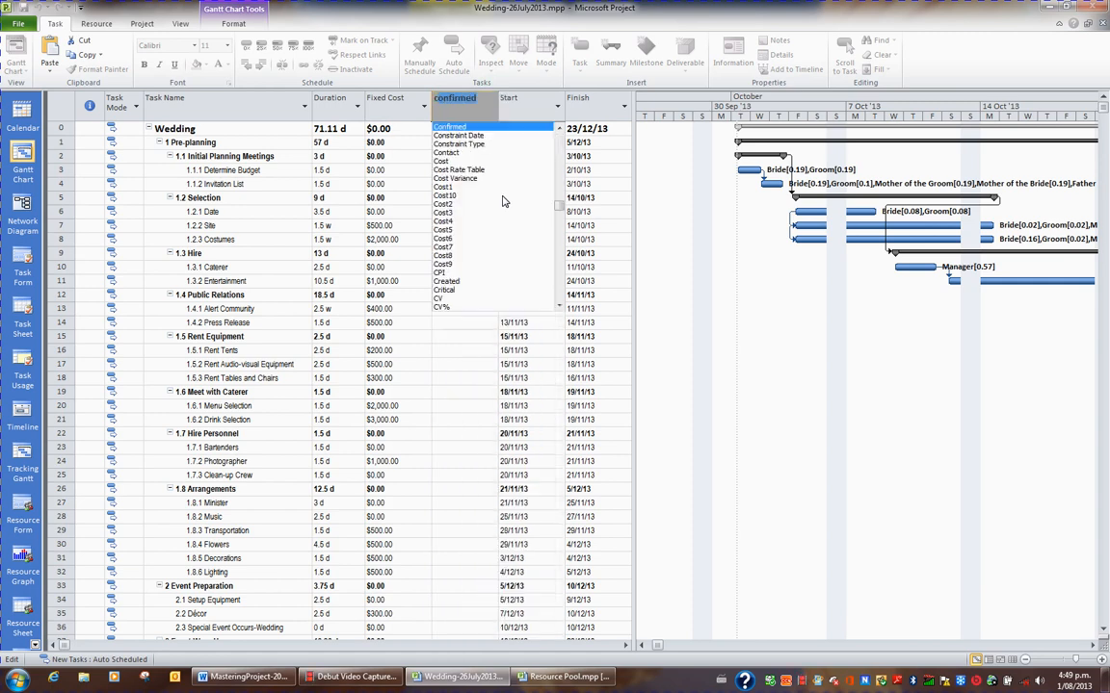
pyautogui.click(441, 161)
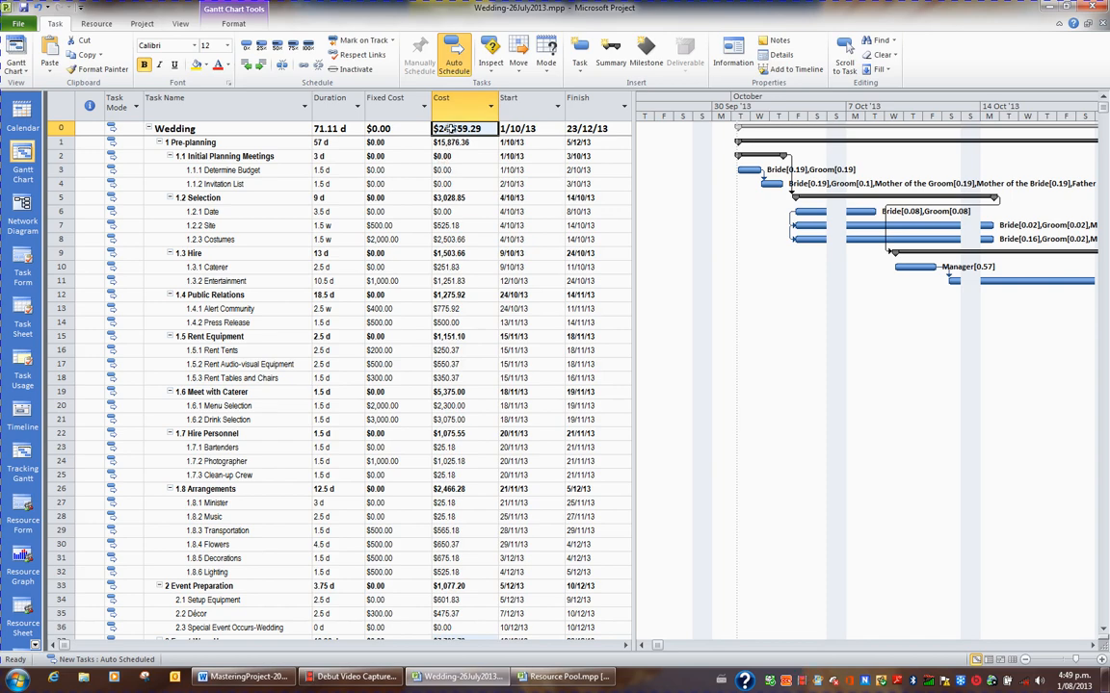
# Review the calculated costs of the Pre-planning, Initial Planning Meetings and Selection tasks against their fixed costs
pyautogui.click(445, 142)
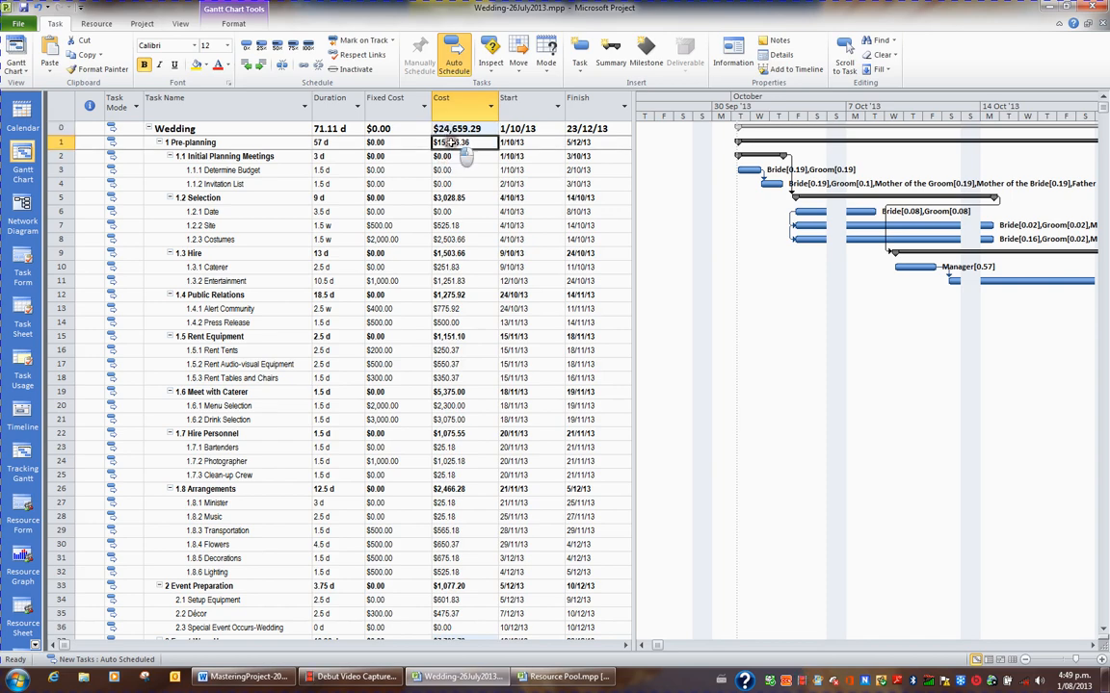
pyautogui.click(449, 156)
pyautogui.click(448, 170)
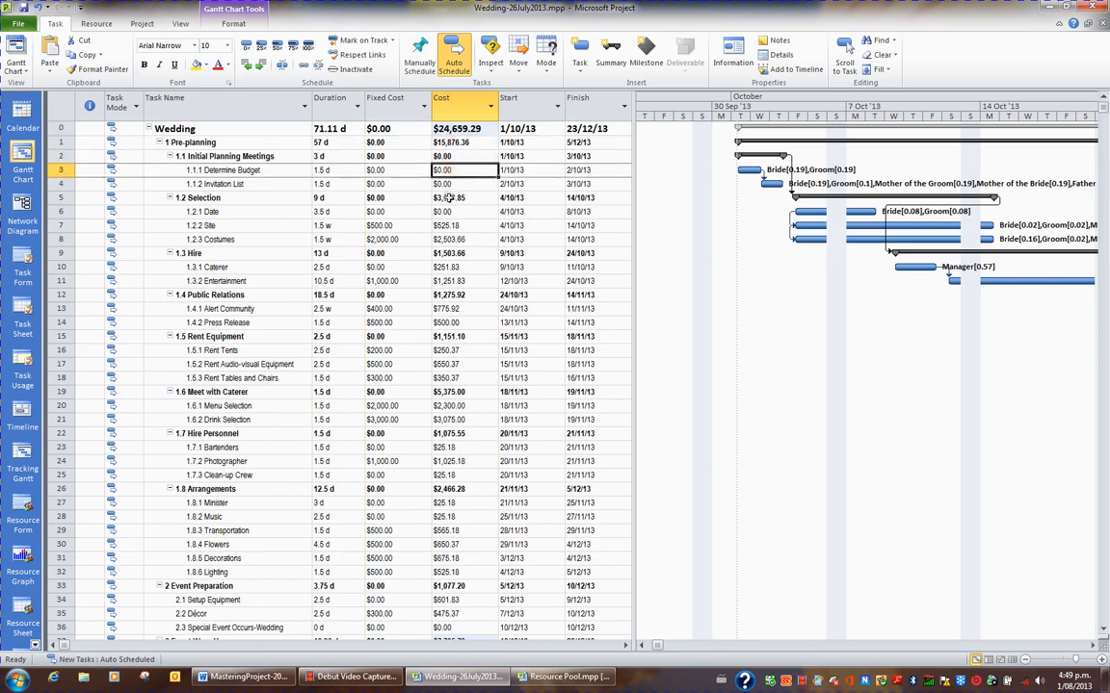
pyautogui.click(451, 198)
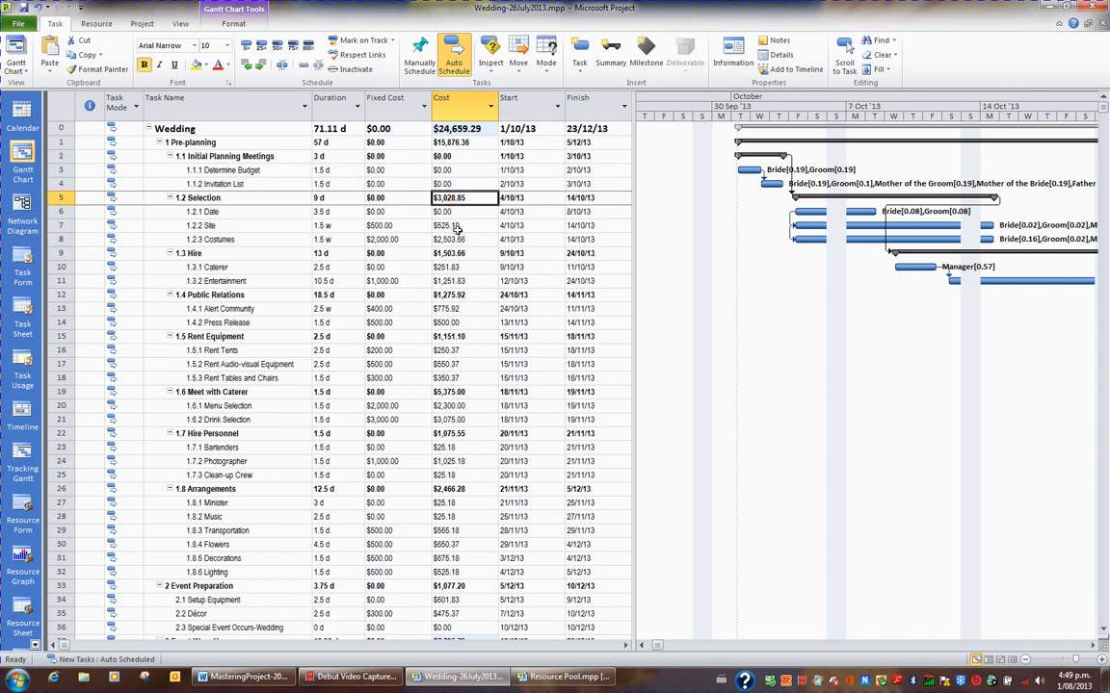
pyautogui.click(454, 228)
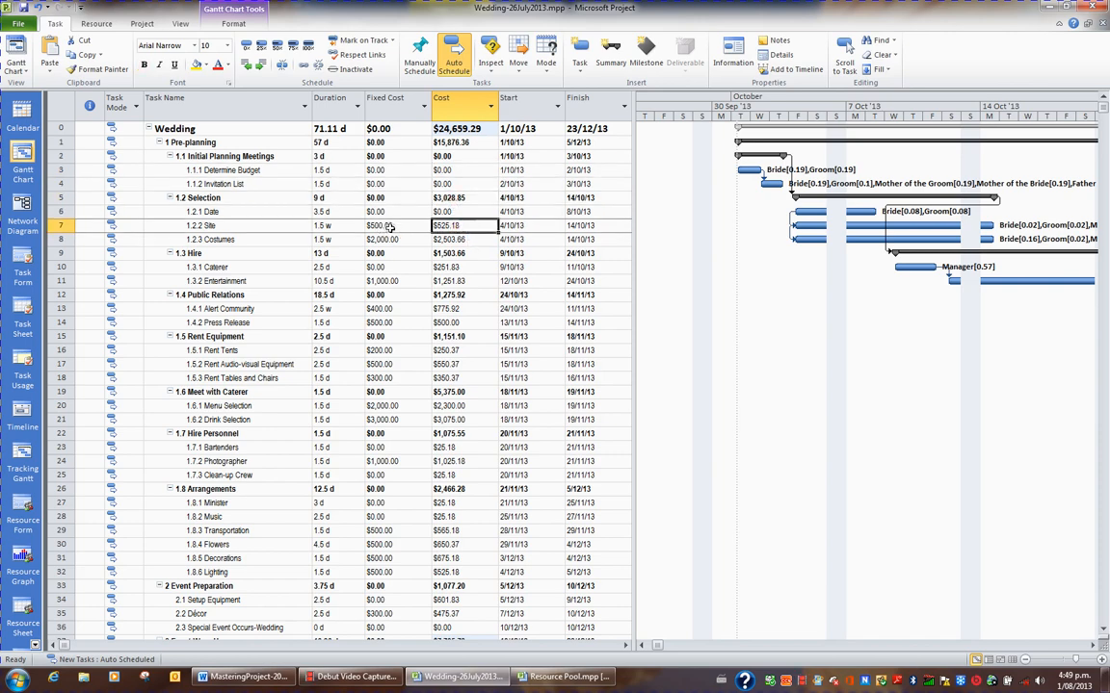
pyautogui.click(461, 239)
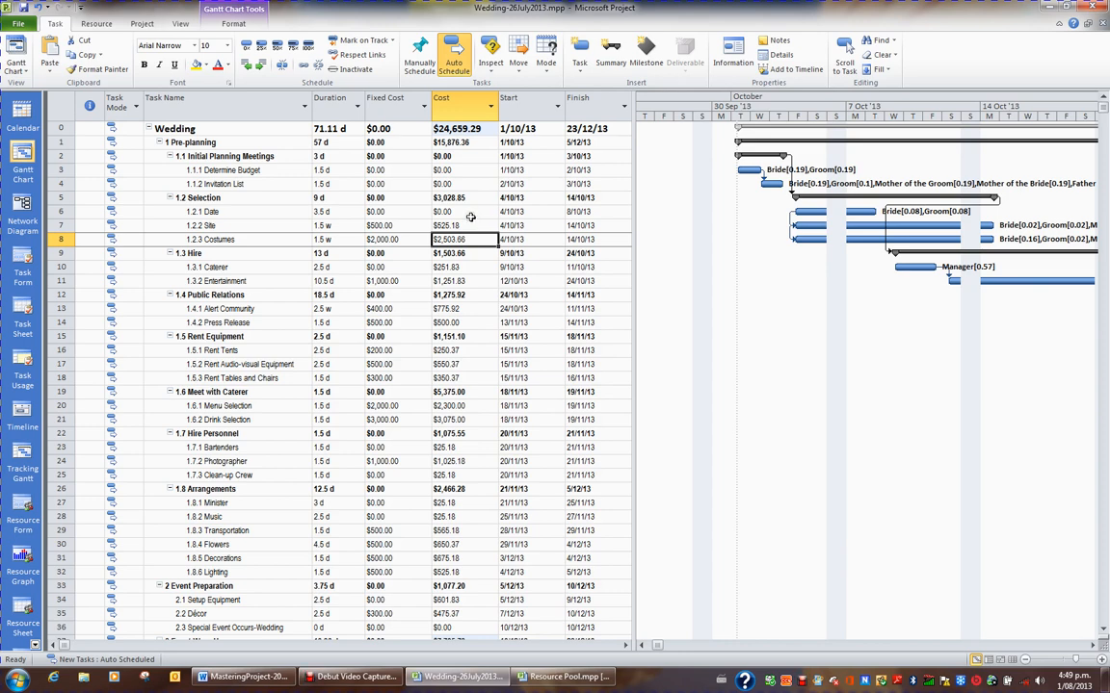
# Open the Custom Fields settings for tasks and look through the available Text fields
pyautogui.rightClick(461, 107)
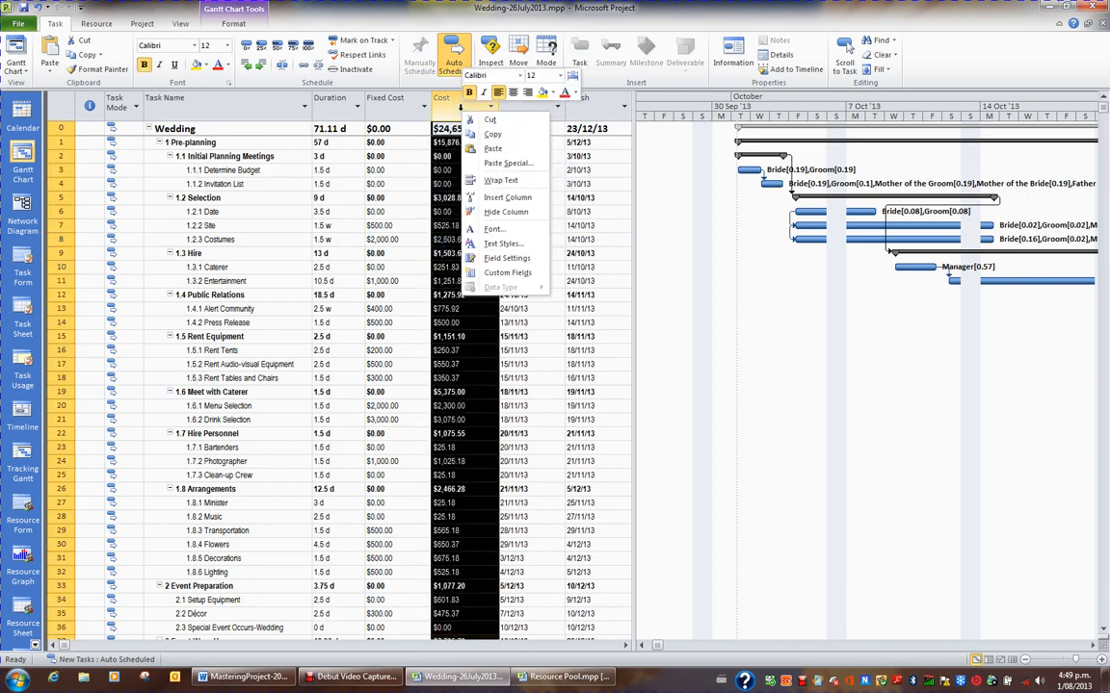
pyautogui.click(493, 274)
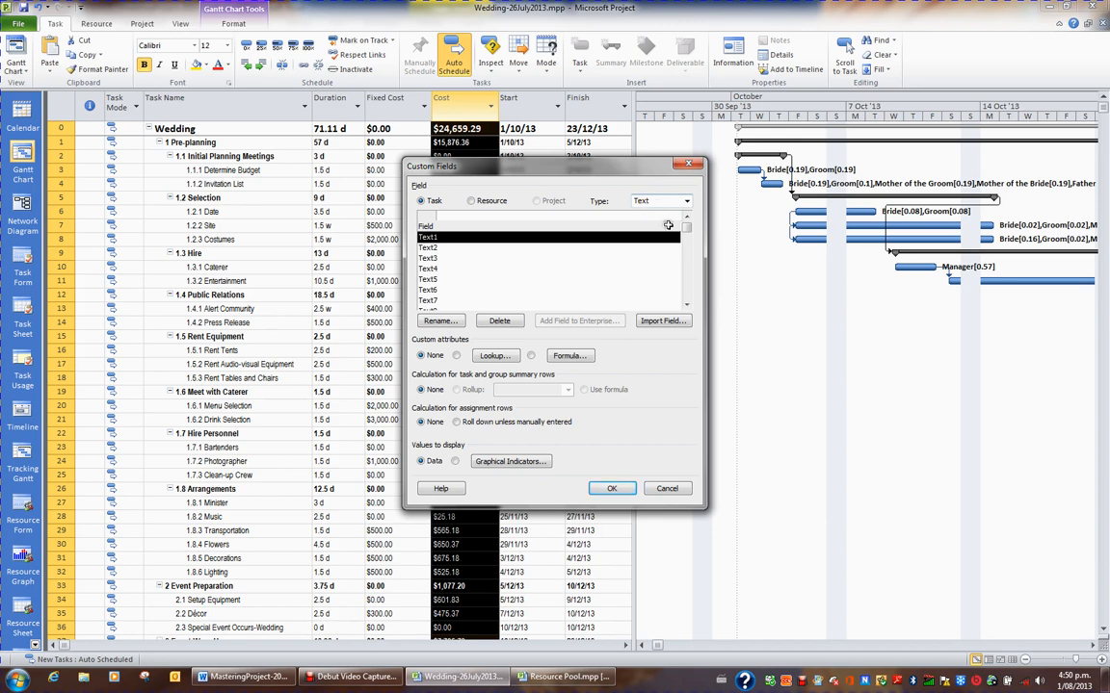
pyautogui.moveTo(687, 305); pyautogui.dragTo(686, 304)
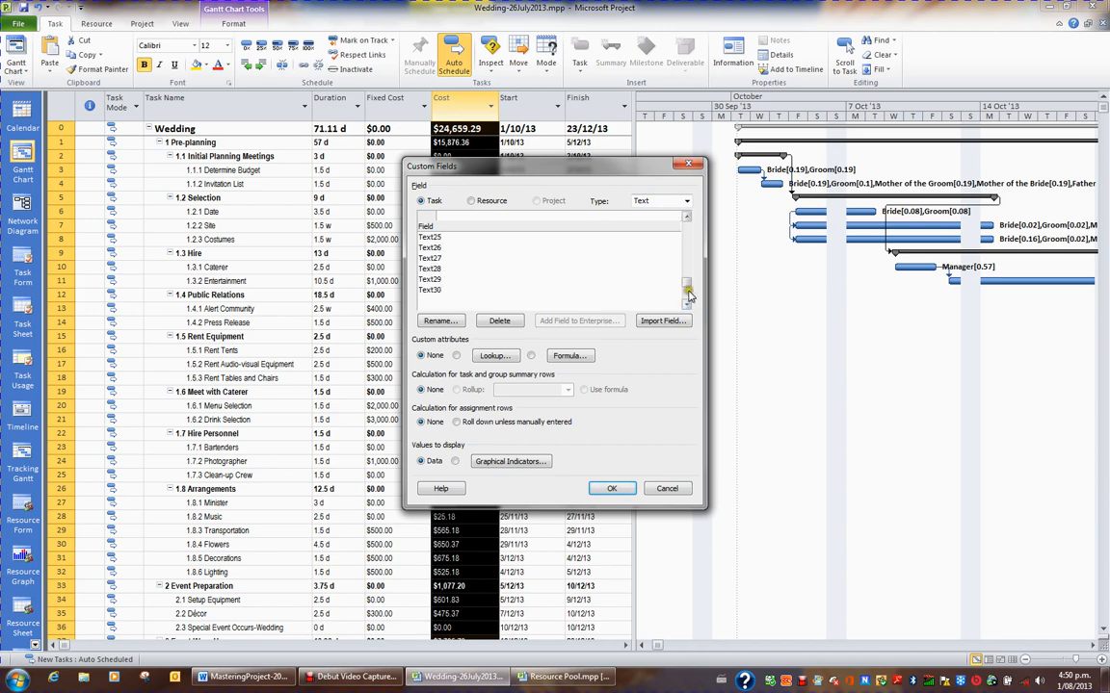
pyautogui.moveTo(687, 284); pyautogui.dragTo(690, 215)
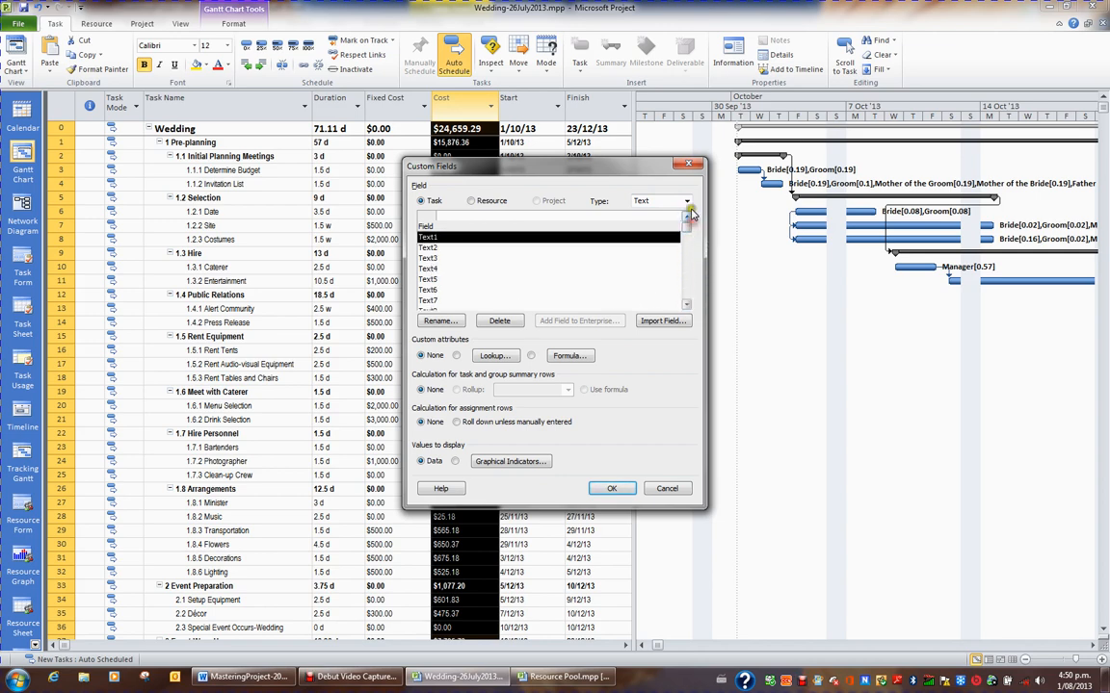
# Examine the custom task fields offered for the Date, Duration, Text and Number types
pyautogui.click(685, 202)
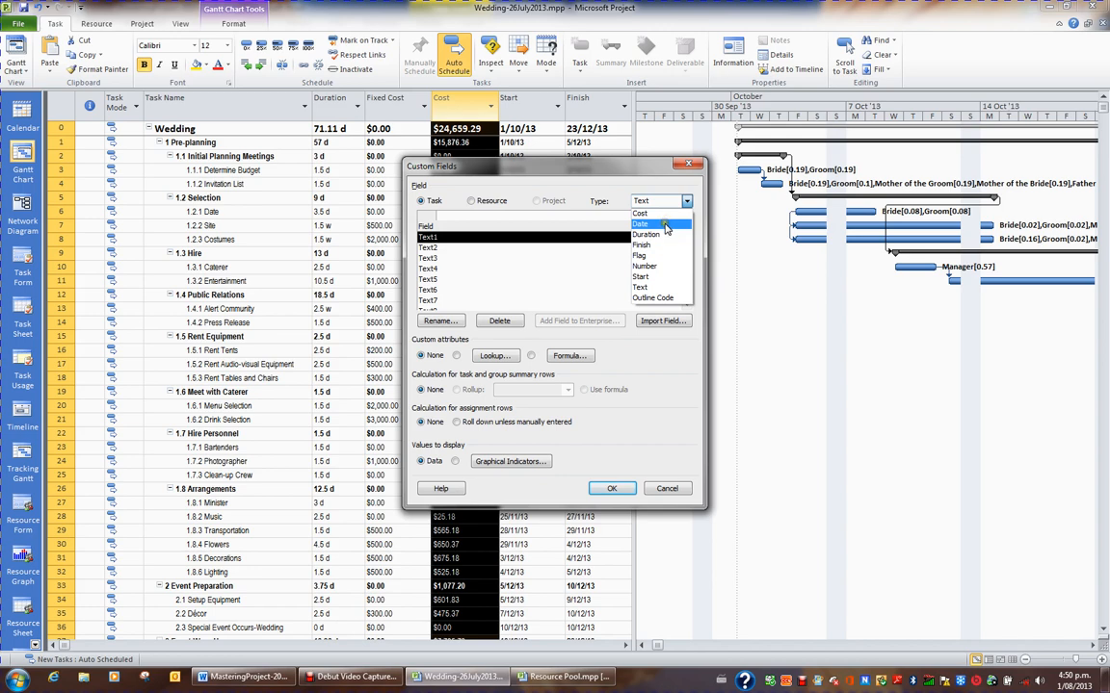
pyautogui.click(655, 224)
pyautogui.click(685, 202)
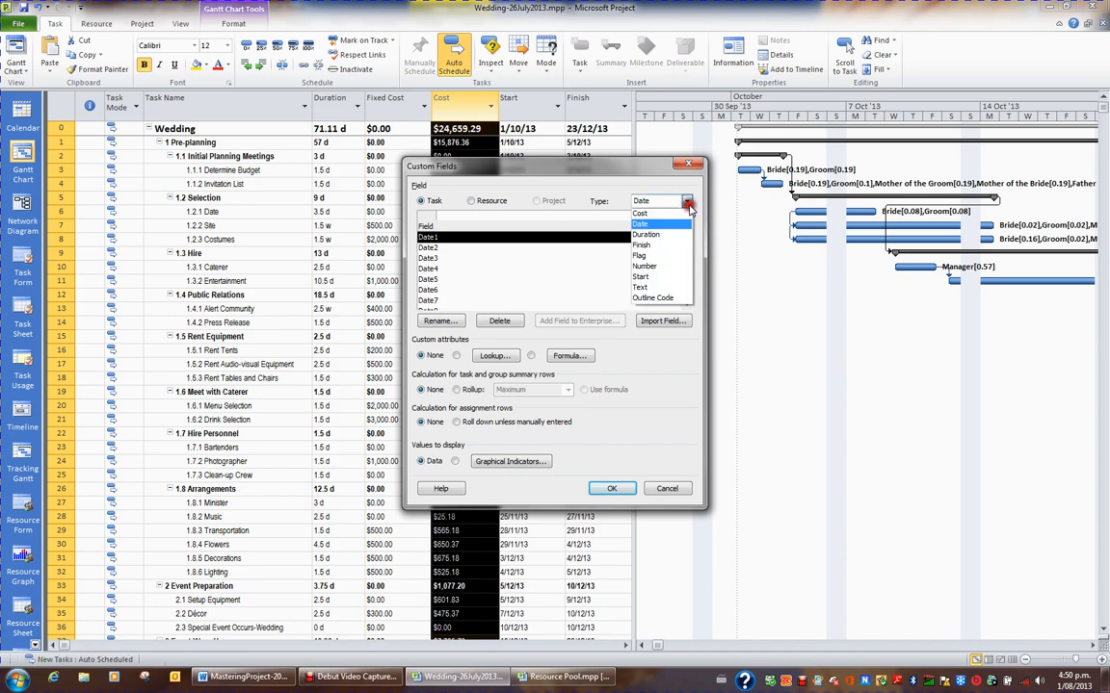
pyautogui.click(663, 236)
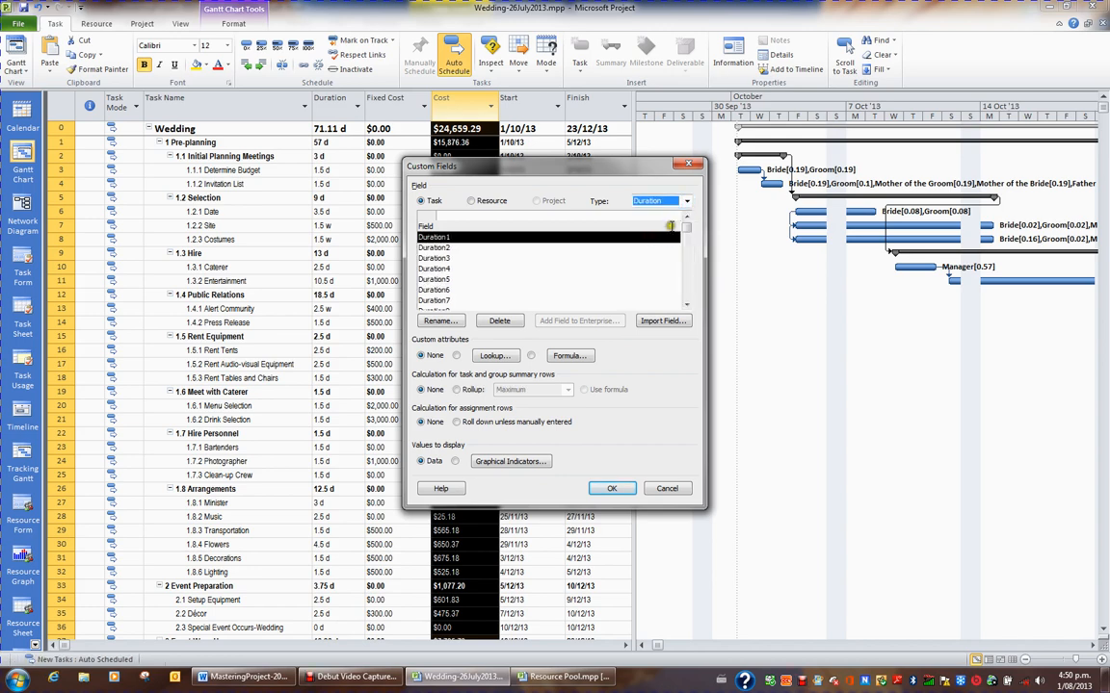
pyautogui.click(685, 202)
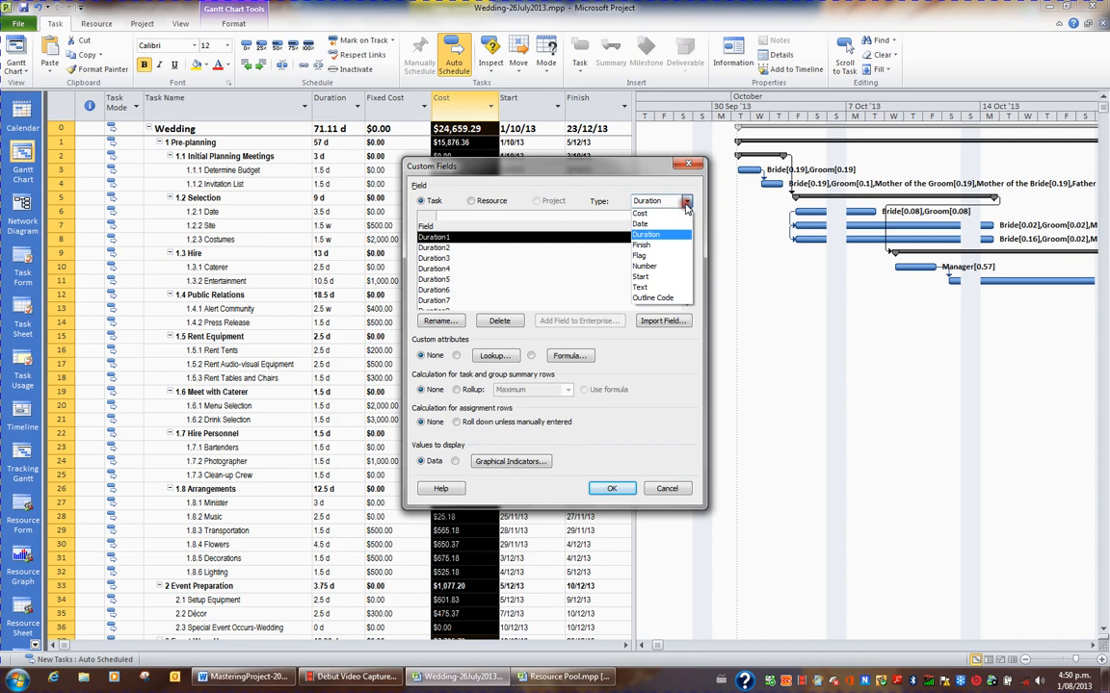
pyautogui.click(654, 287)
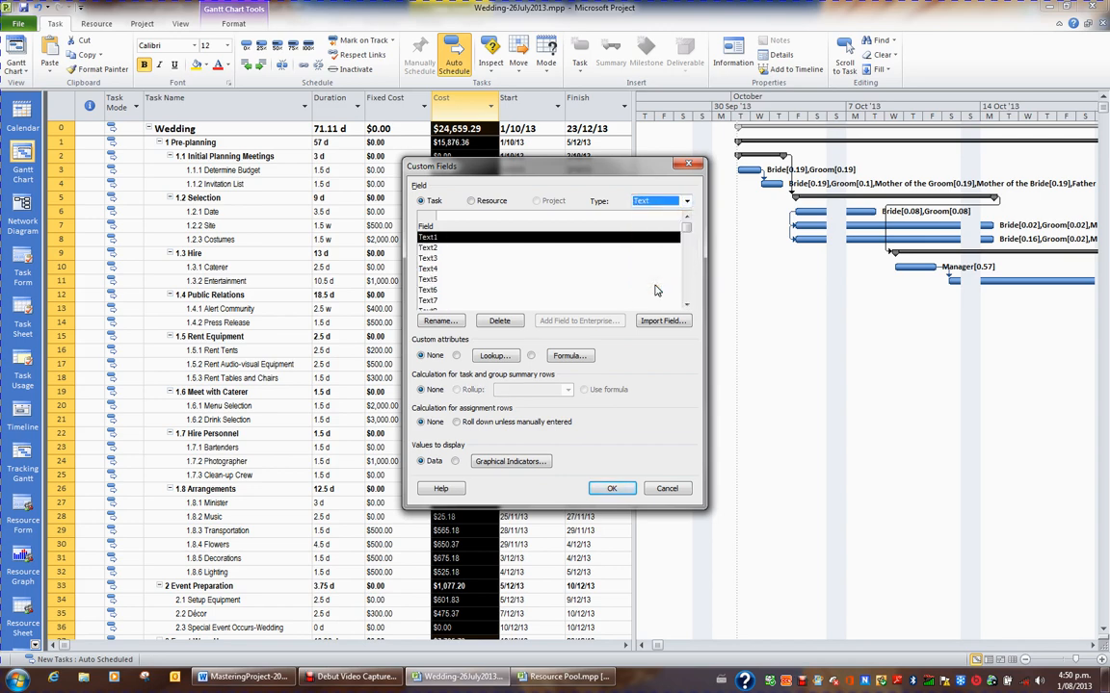
pyautogui.click(686, 201)
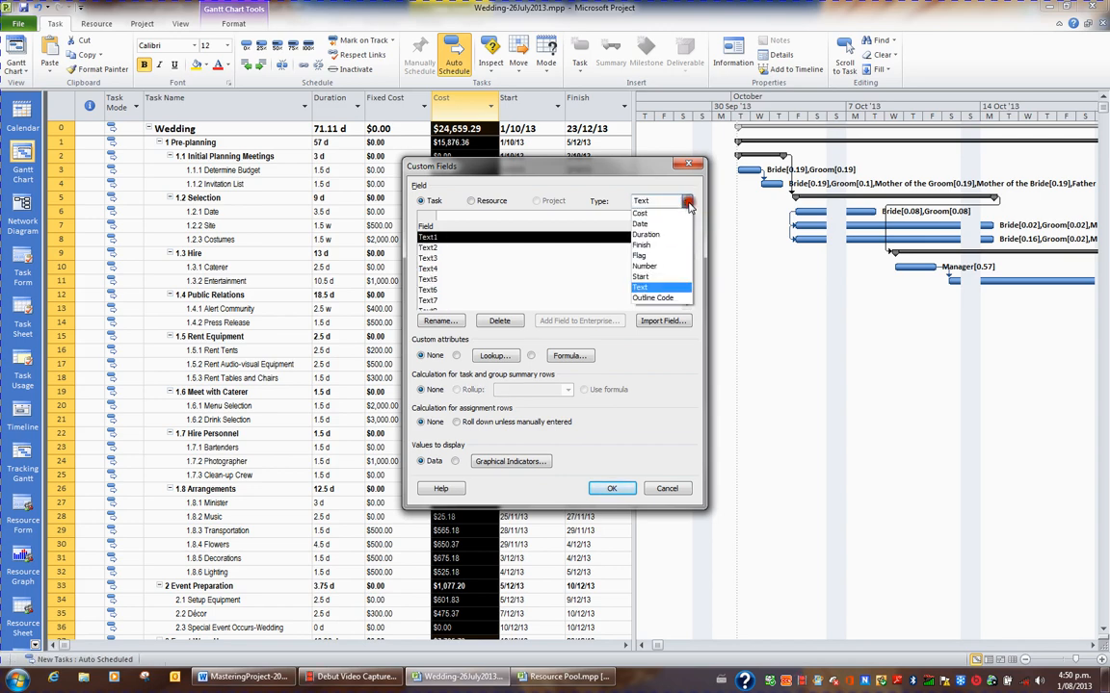
pyautogui.click(644, 266)
# Switch the custom field type to Cost and rename the Cost1 field as Resource Cost
pyautogui.click(688, 203)
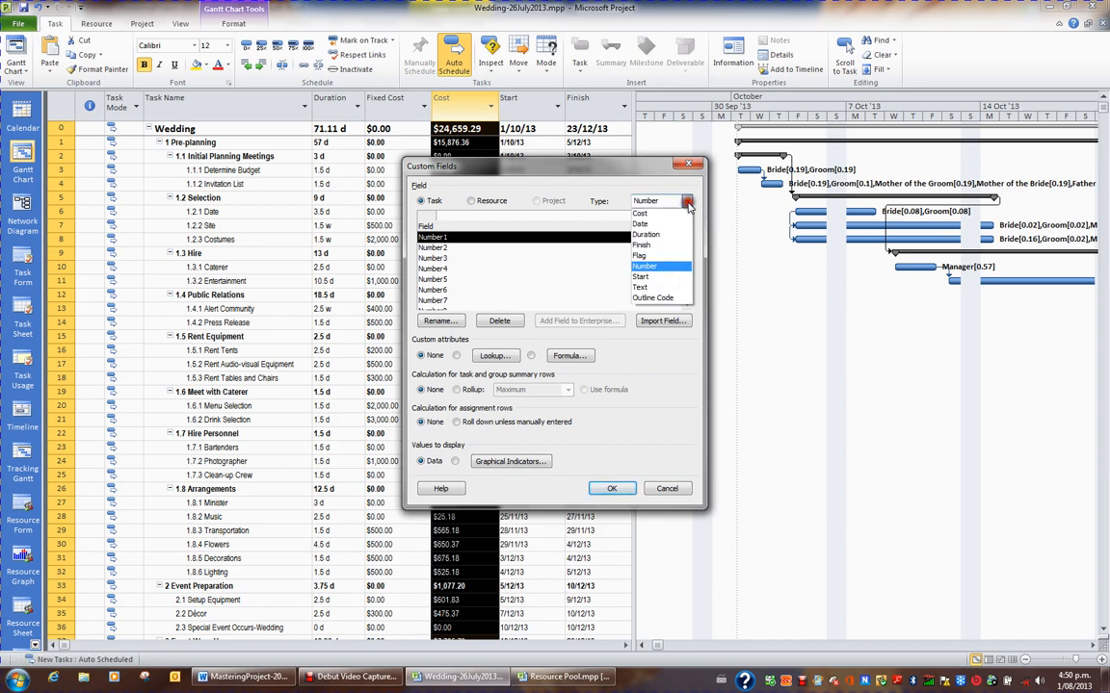
pyautogui.click(641, 213)
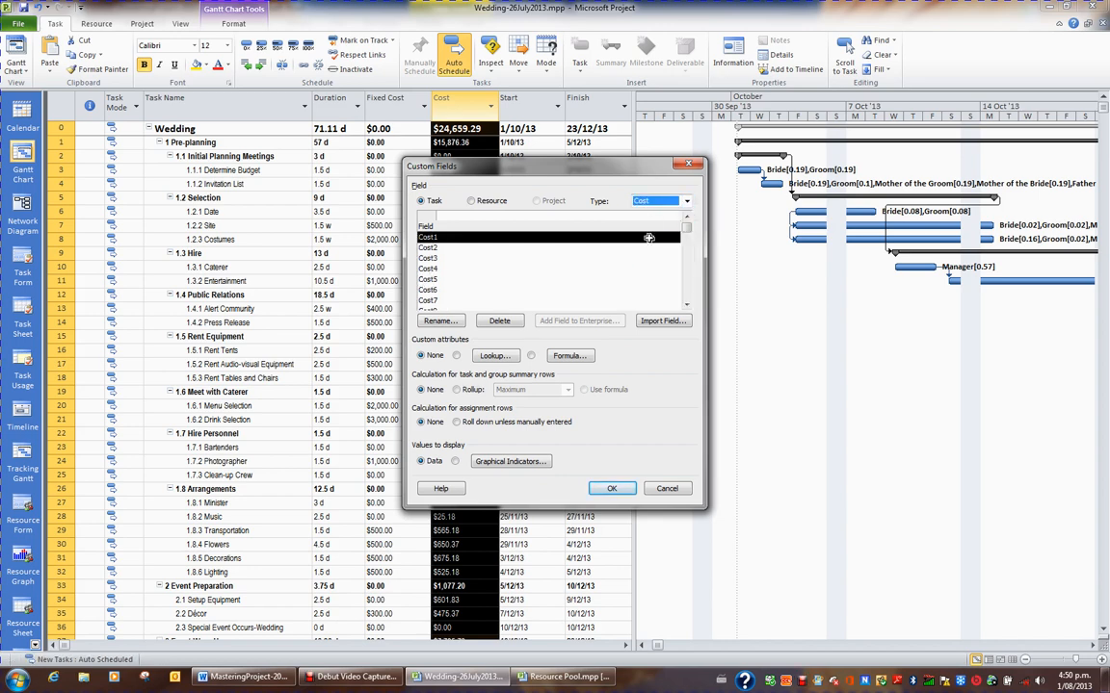
pyautogui.click(688, 306)
pyautogui.click(688, 306)
pyautogui.click(688, 306)
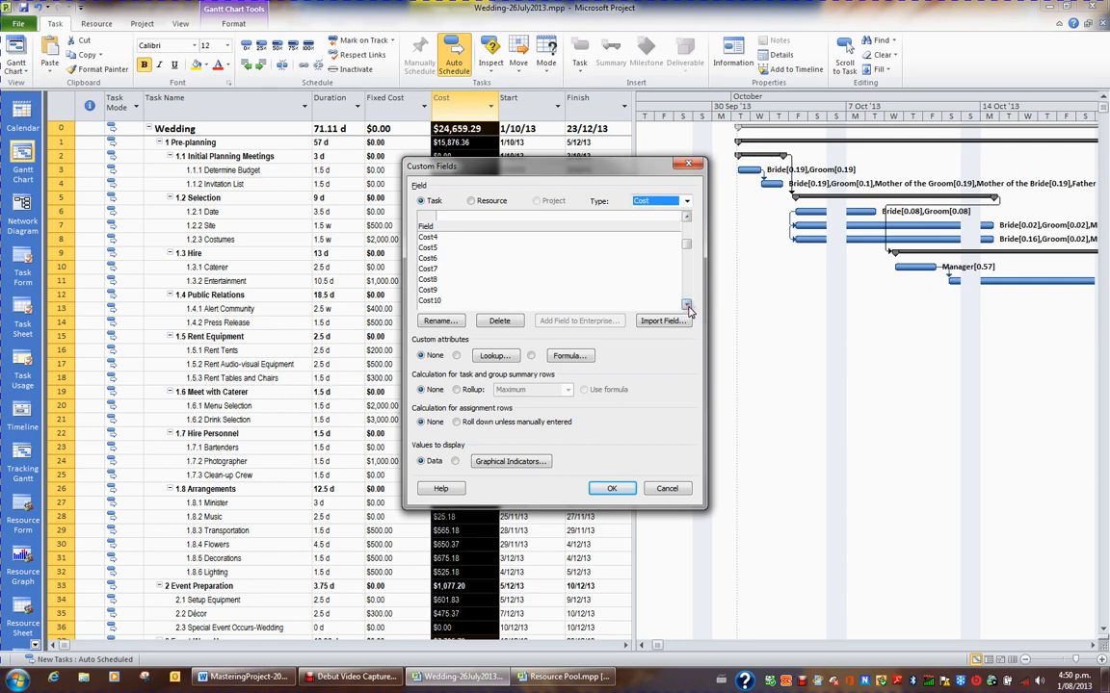
pyautogui.moveTo(688, 247); pyautogui.dragTo(688, 221)
pyautogui.click(435, 239)
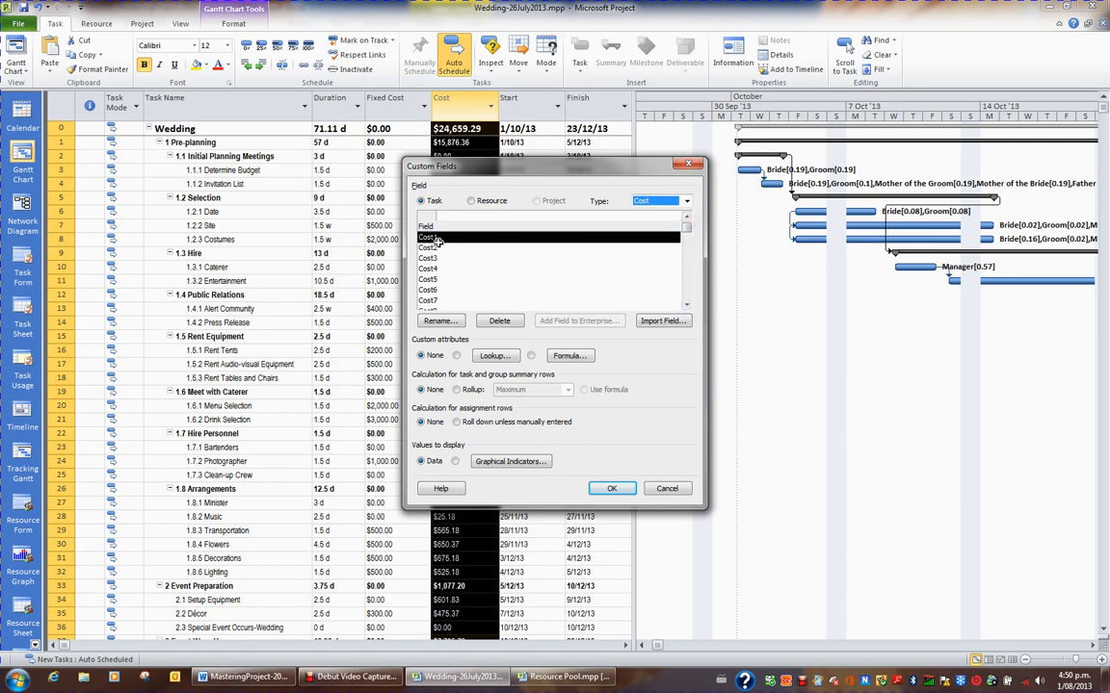
pyautogui.click(443, 322)
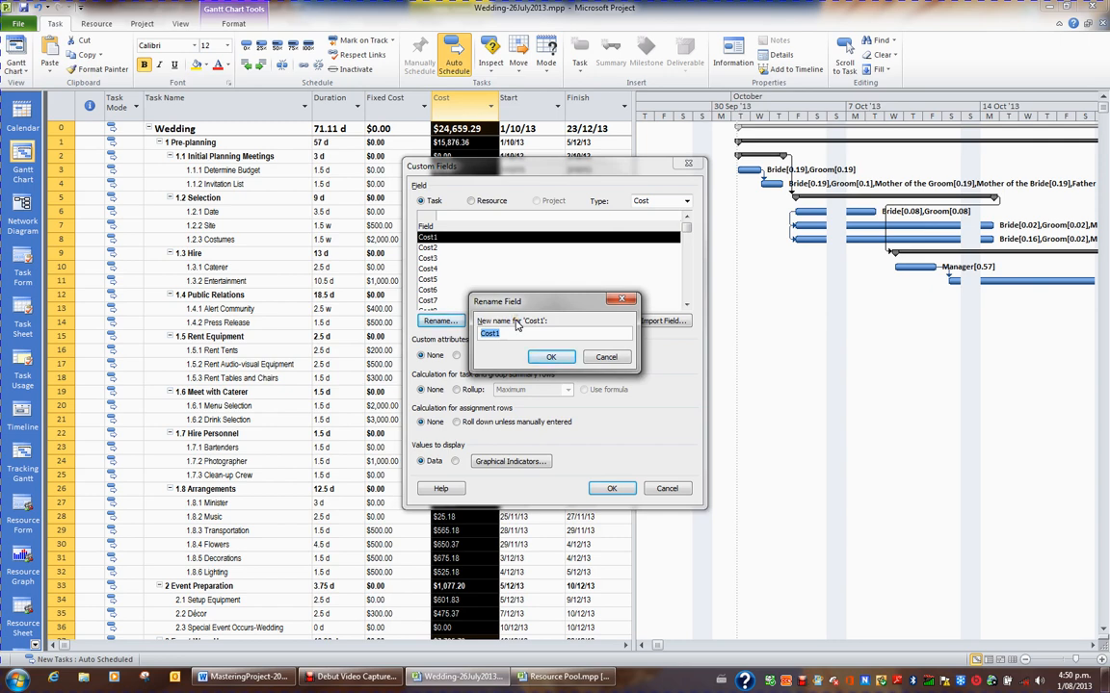
pyautogui.write('ource Cost')
pyautogui.click(551, 358)
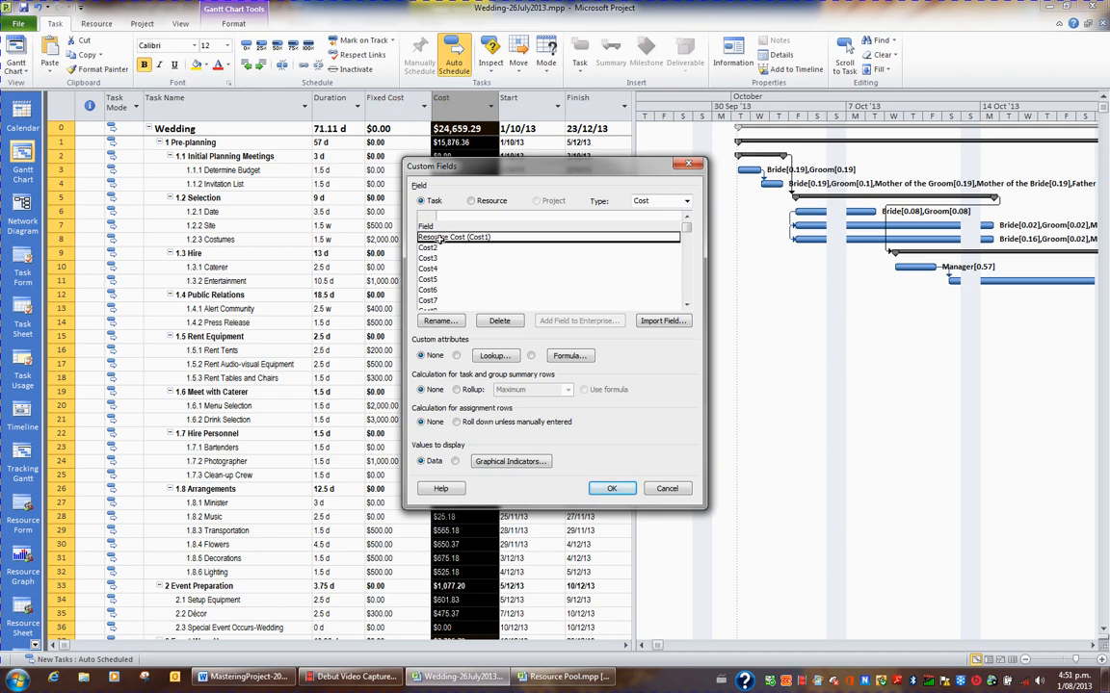
# Give the Resource Cost field the formula [Cost] - [Fixed Cost], accept replacing its existing data, and close the custom field settings
pyautogui.click(570, 356)
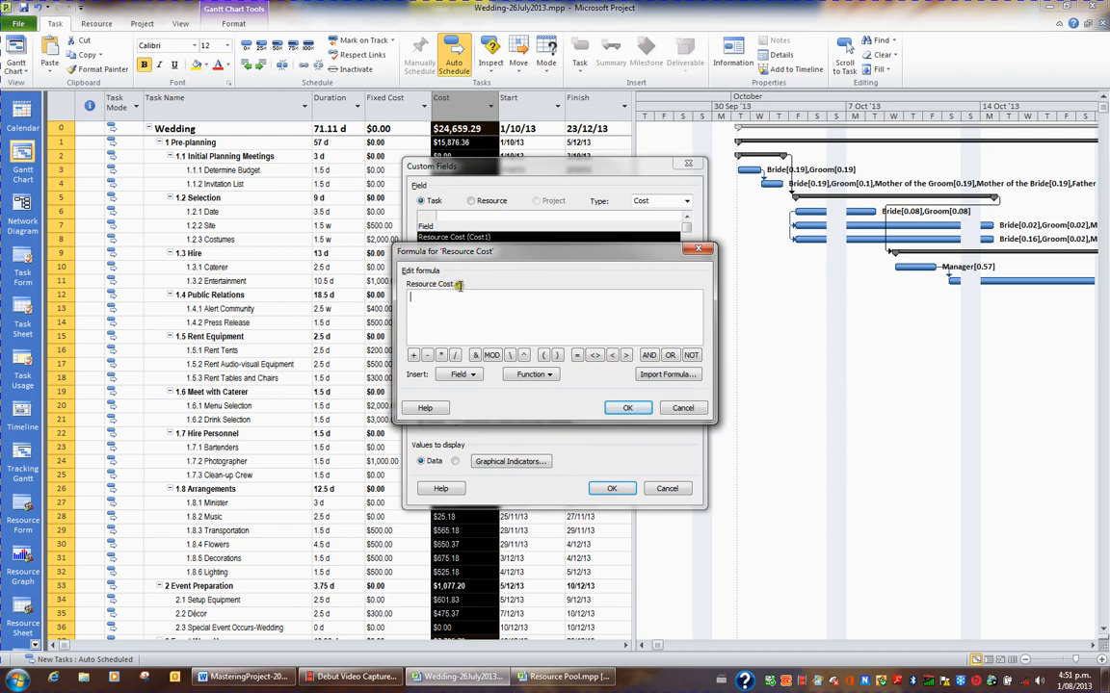
pyautogui.click(462, 375)
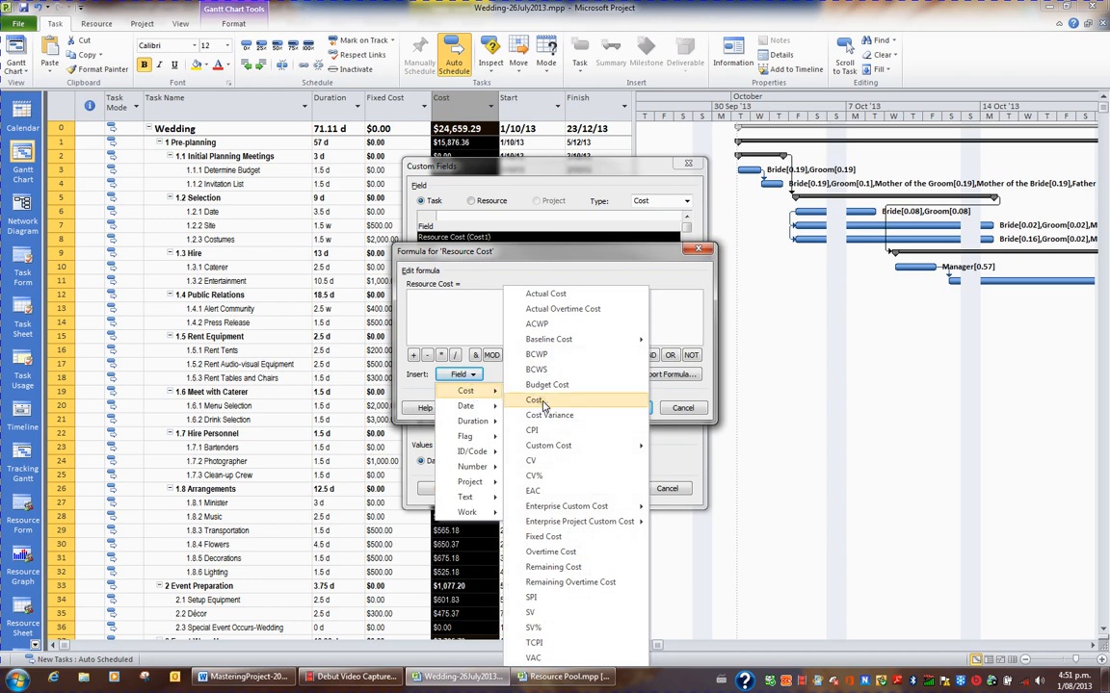
pyautogui.click(536, 401)
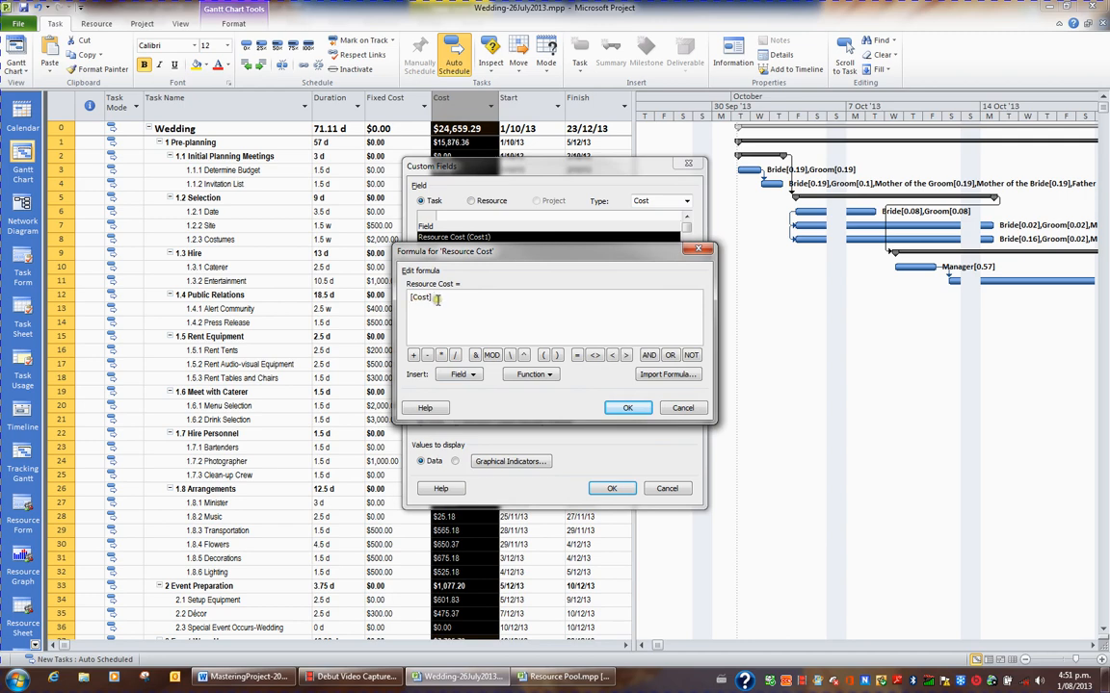
pyautogui.click(427, 355)
pyautogui.click(465, 374)
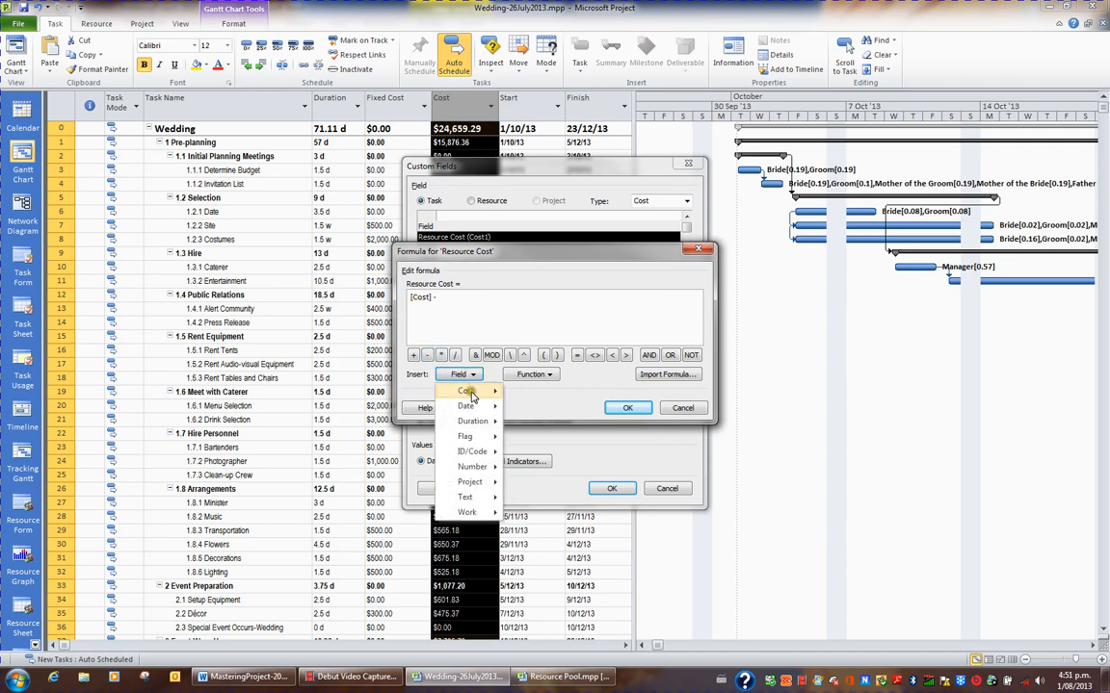
pyautogui.moveTo(467, 391)
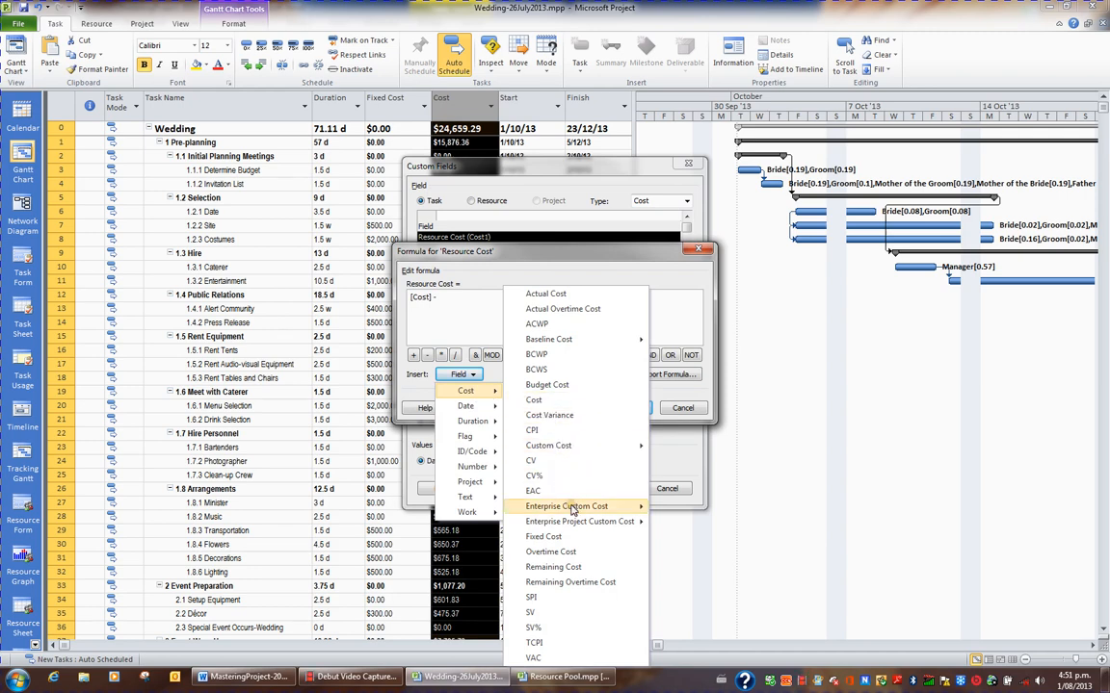
pyautogui.click(557, 537)
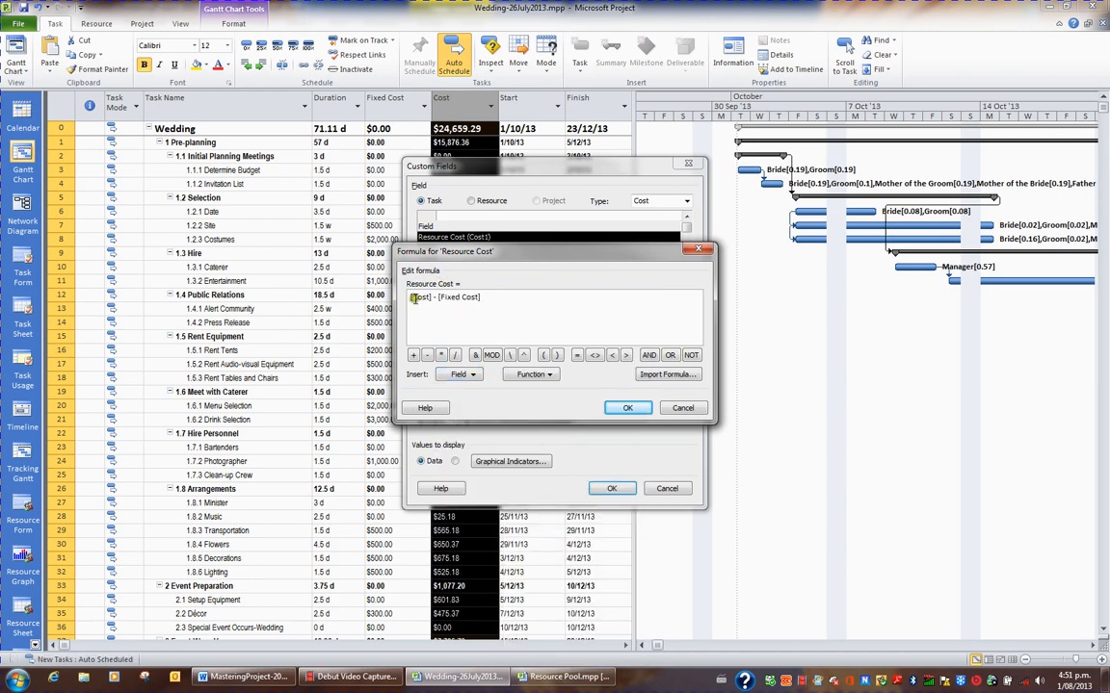
pyautogui.click(638, 408)
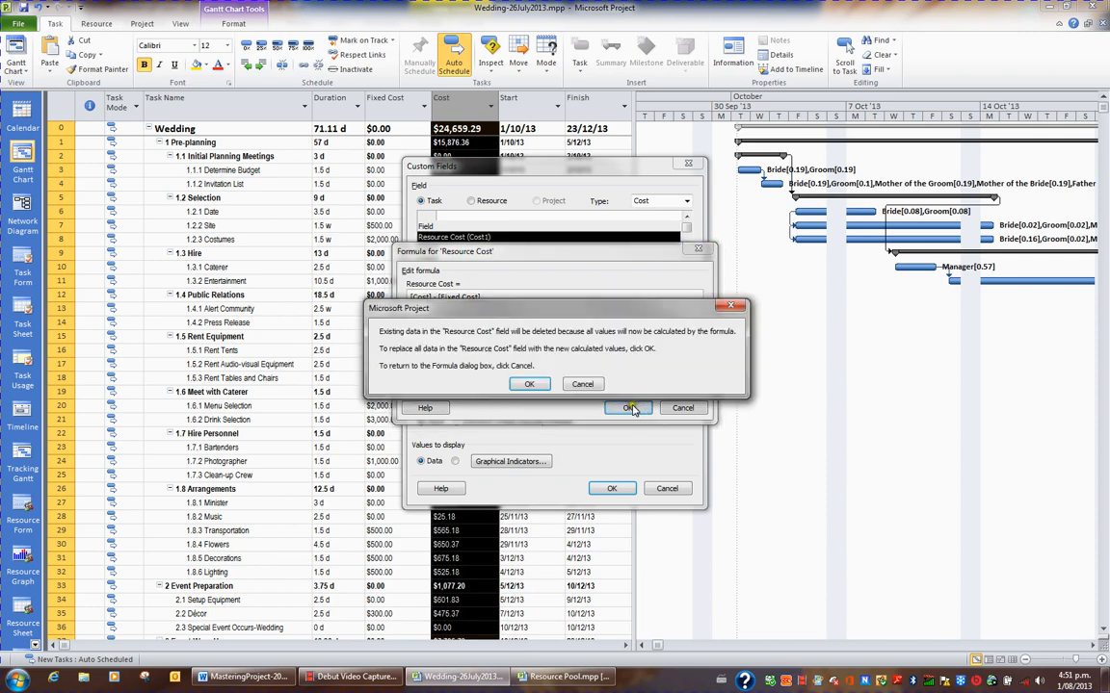
pyautogui.click(530, 384)
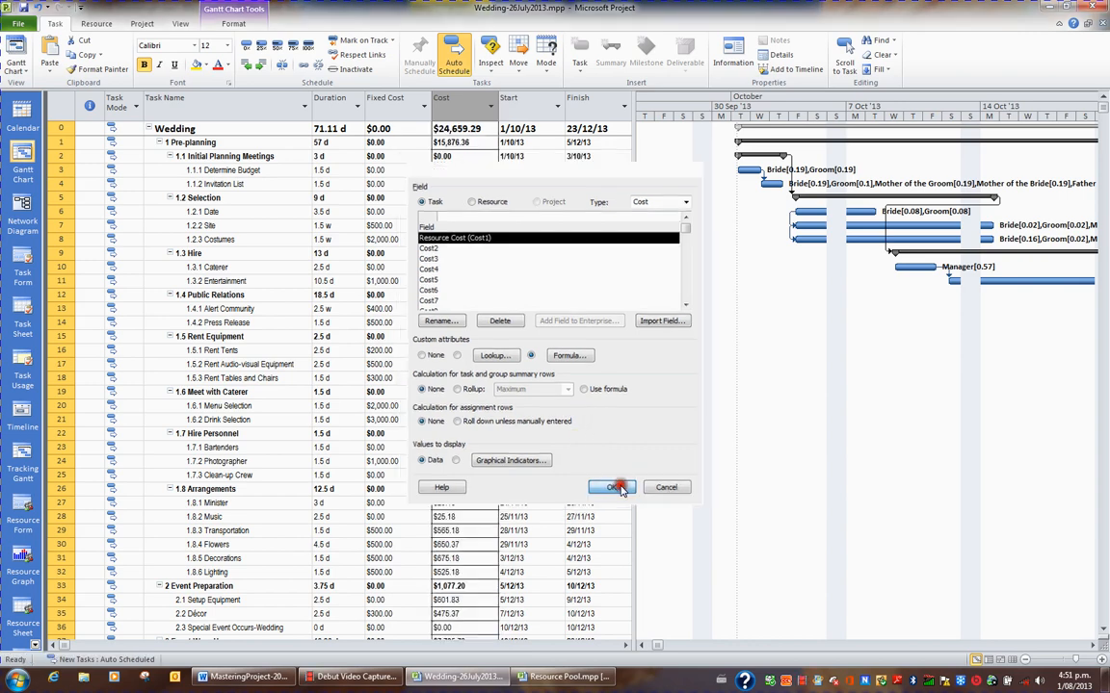
pyautogui.click(618, 490)
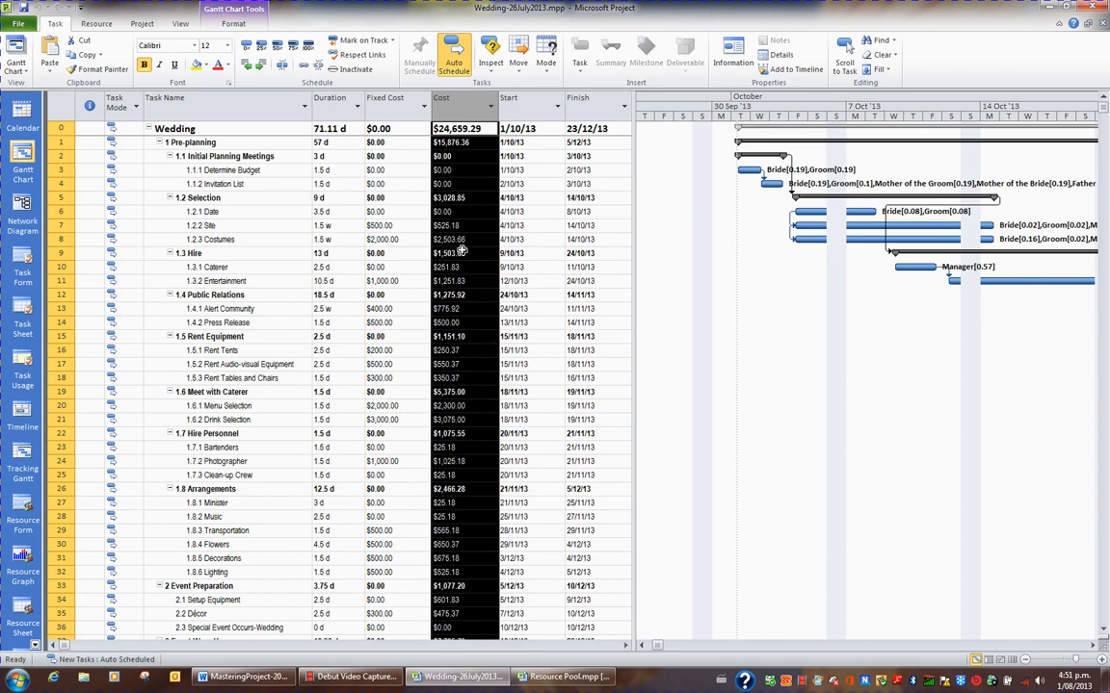
# Insert the Resource Cost (Cost1) column before the Cost column and check its values for the Site and Costumes tasks
pyautogui.rightClick(463, 104)
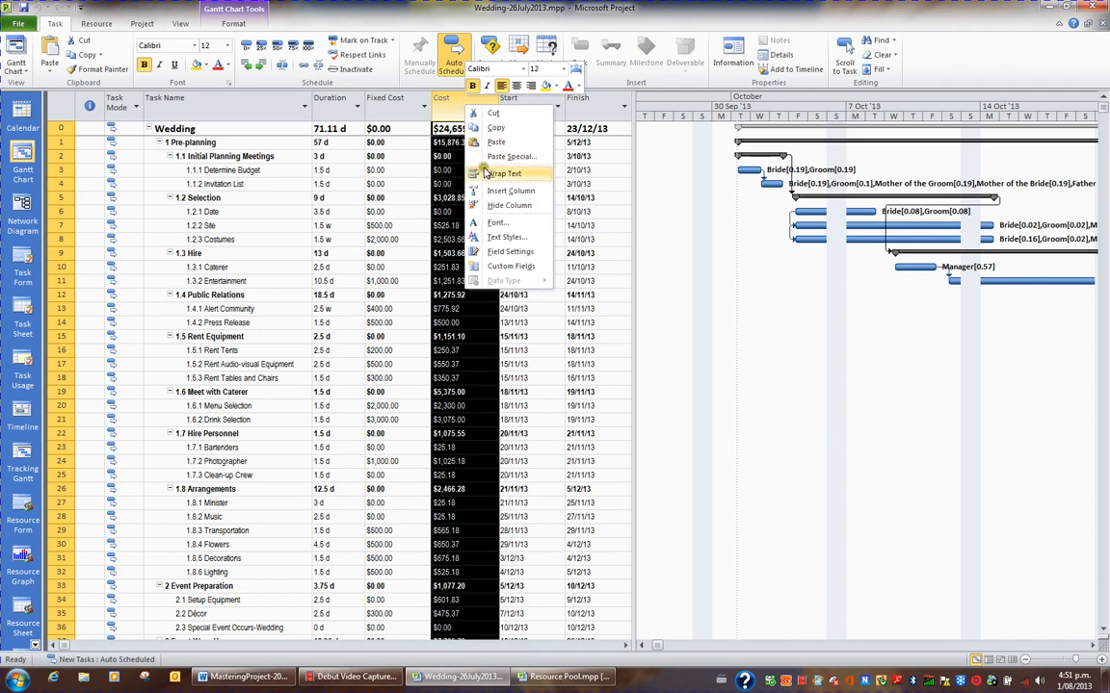
pyautogui.click(508, 191)
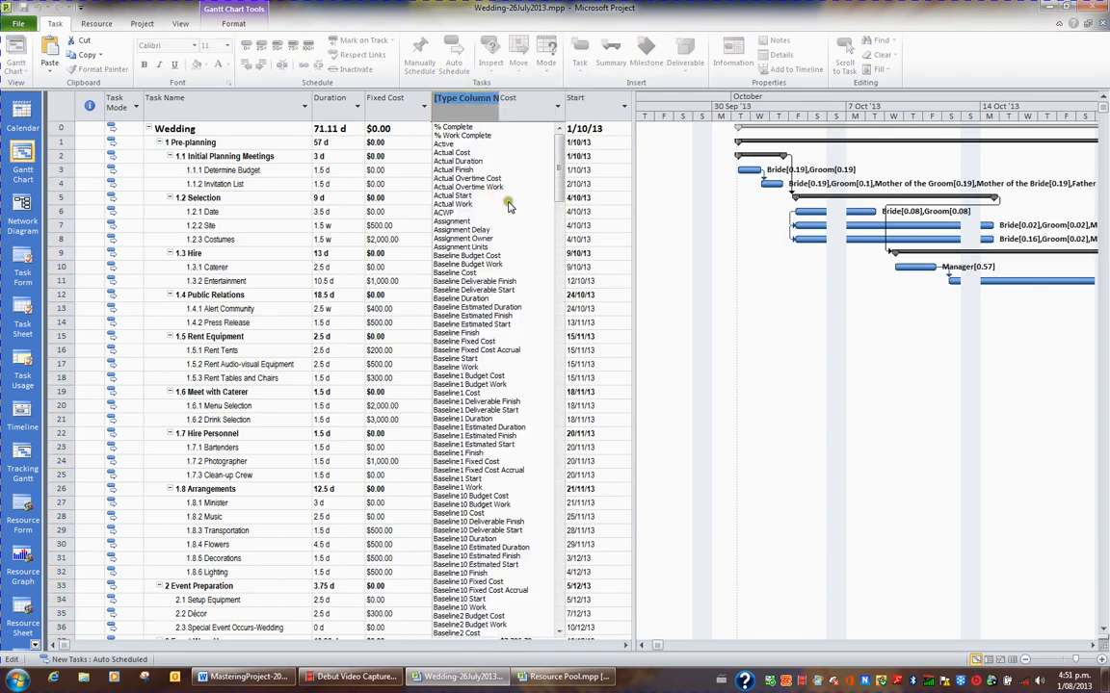
pyautogui.write('recurring')
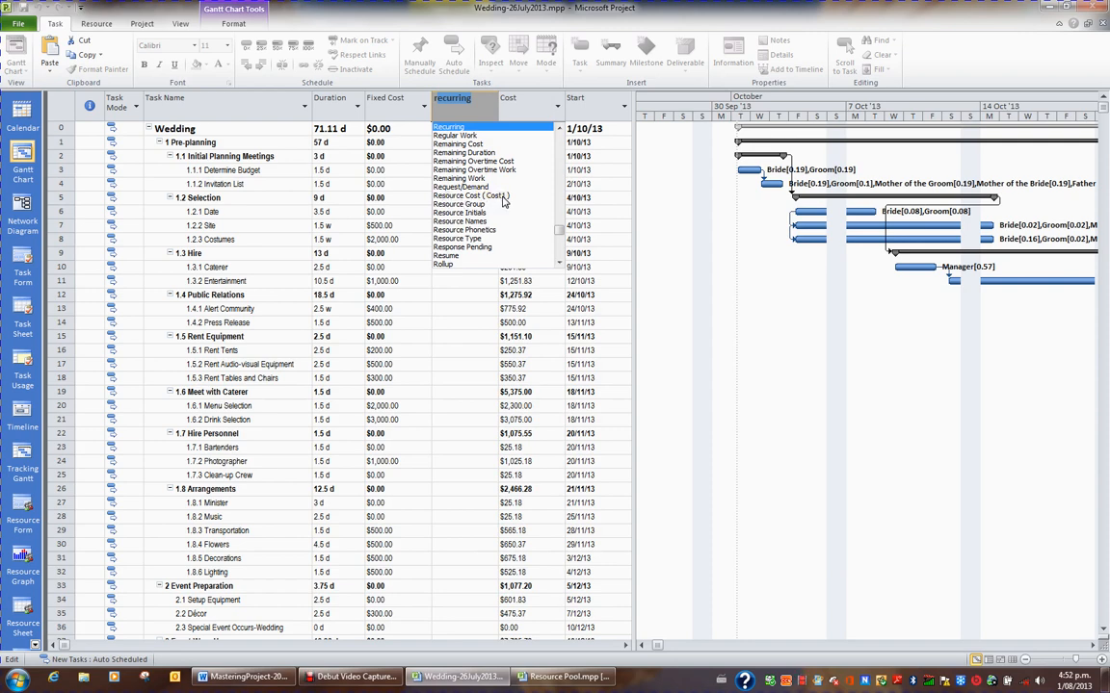
pyautogui.click(471, 197)
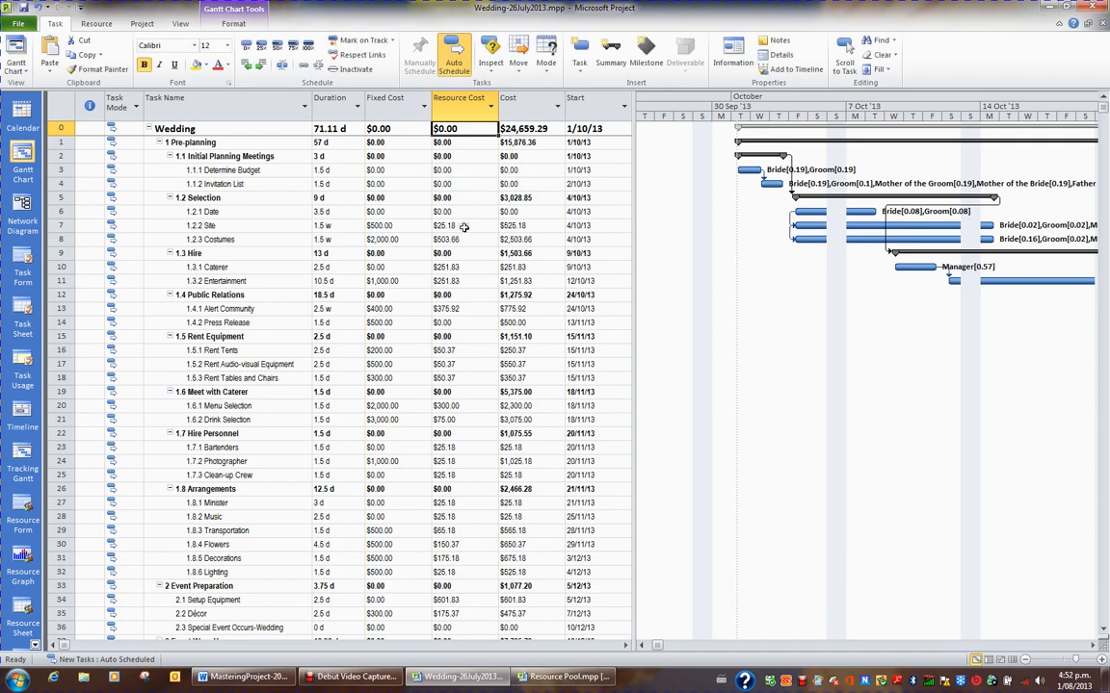
pyautogui.click(461, 226)
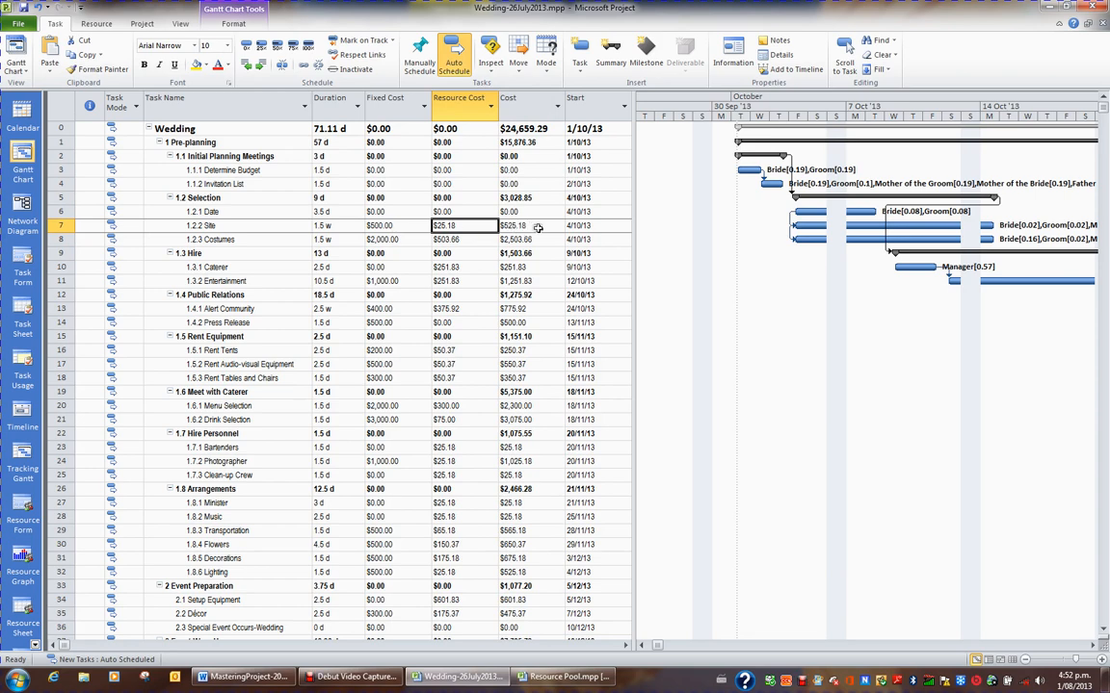
pyautogui.click(453, 238)
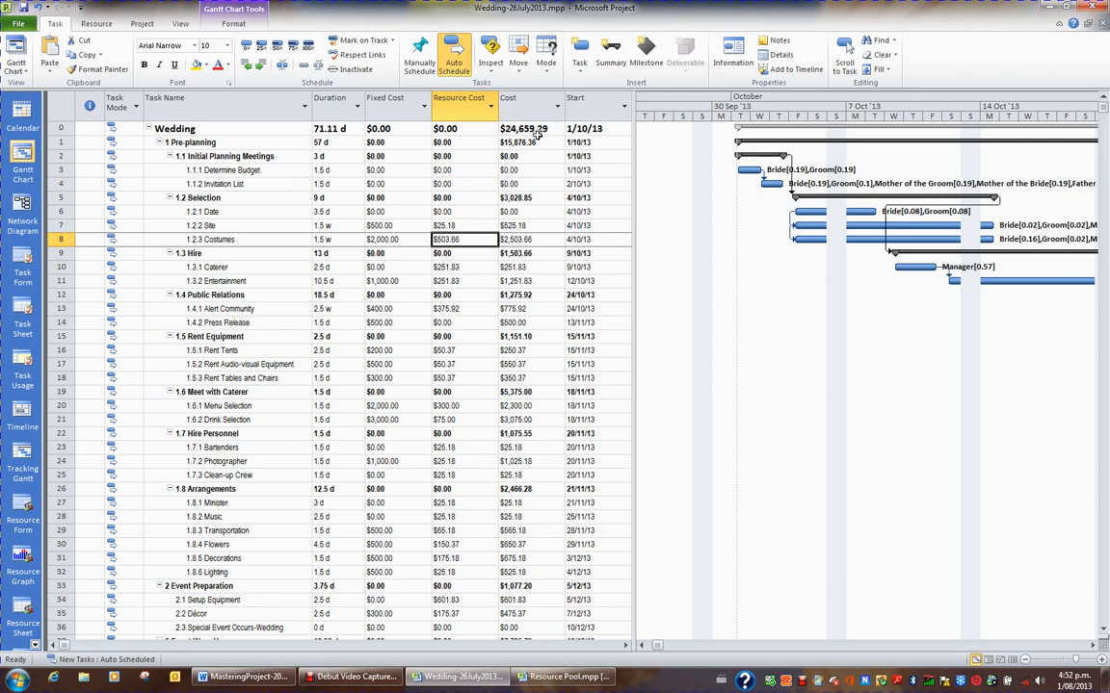
pyautogui.click(399, 108)
pyautogui.rightClick(399, 108)
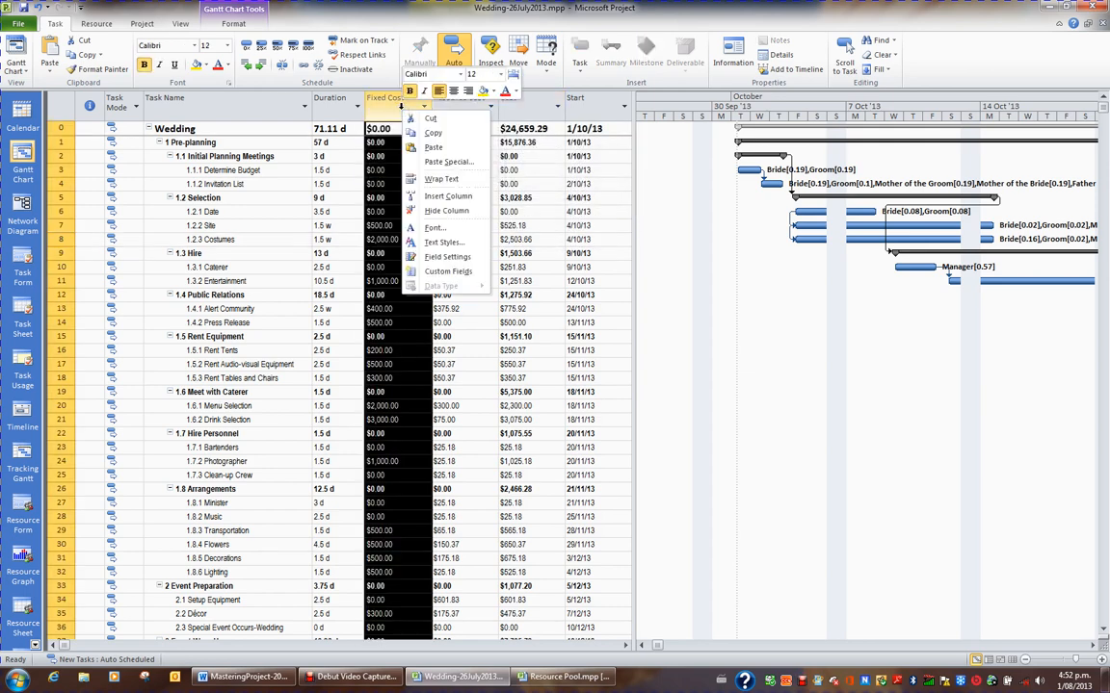
pyautogui.click(443, 195)
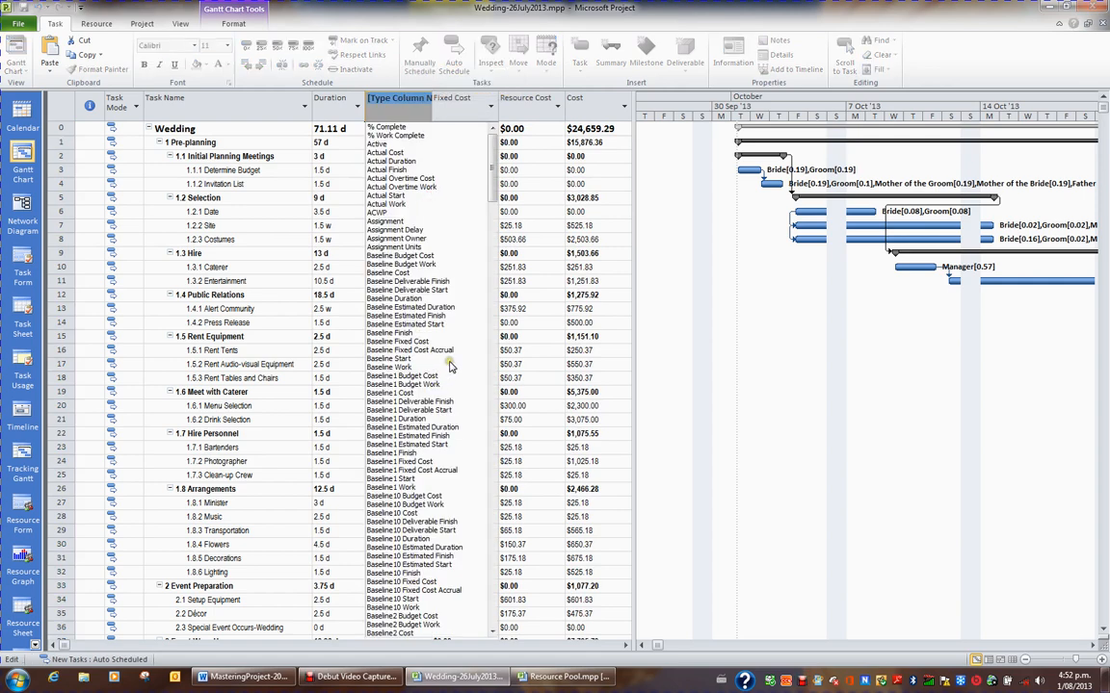
pyautogui.press('Escape')
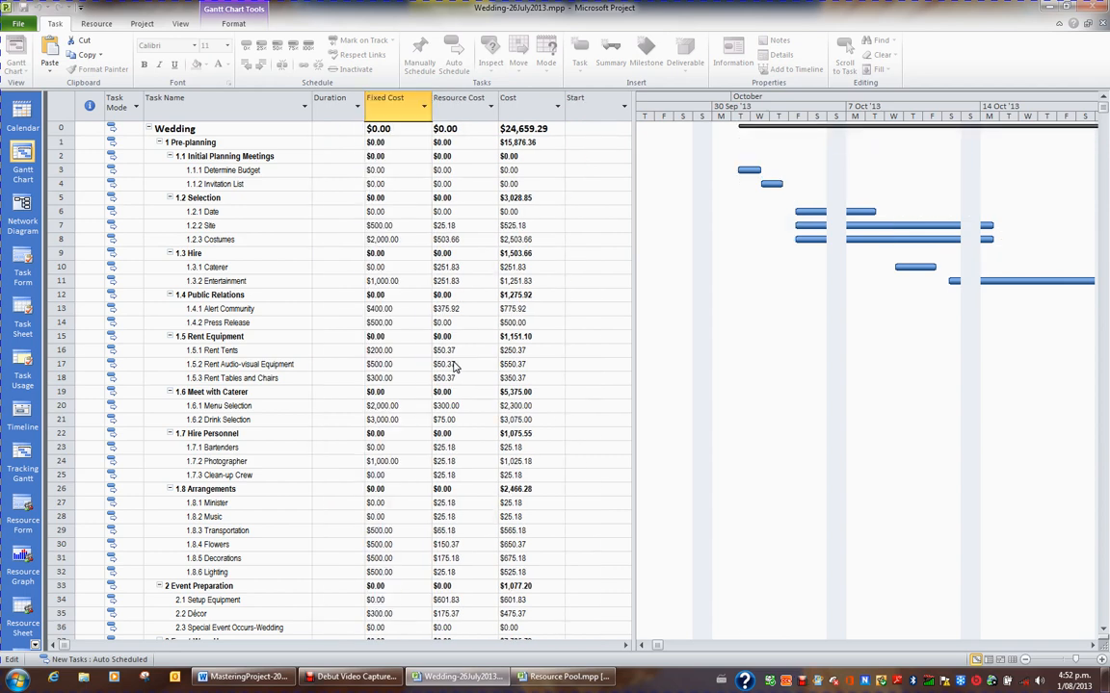
# Rename the custom task field Text1 as Job No and accept the custom field settings
pyautogui.rightClick(404, 108)
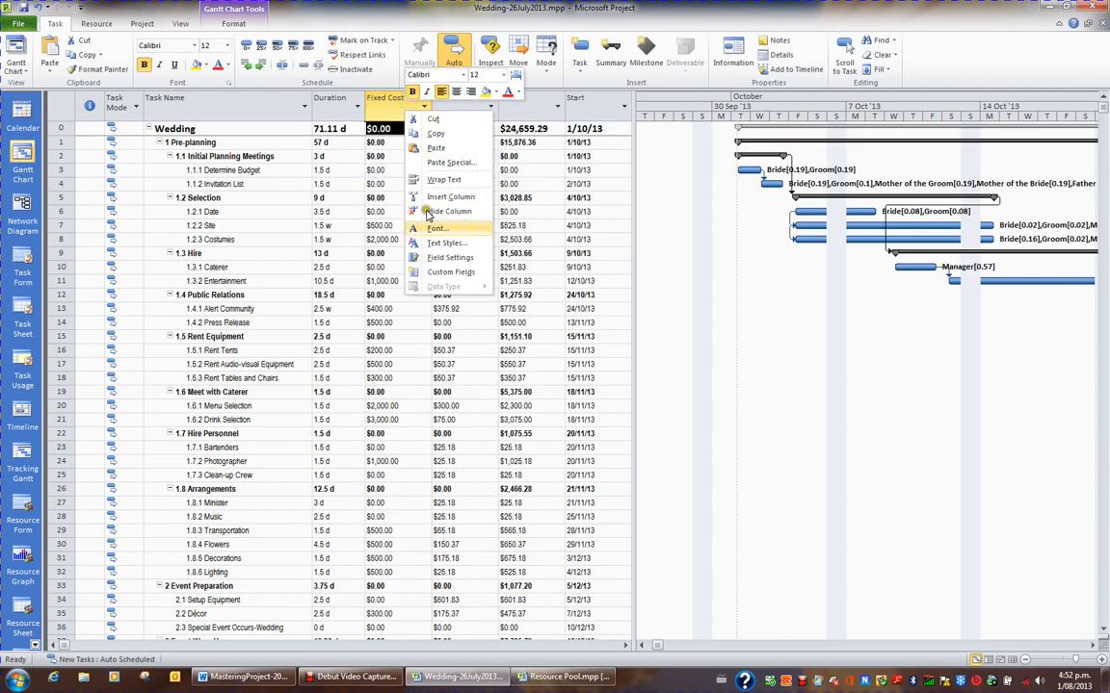
pyautogui.click(438, 272)
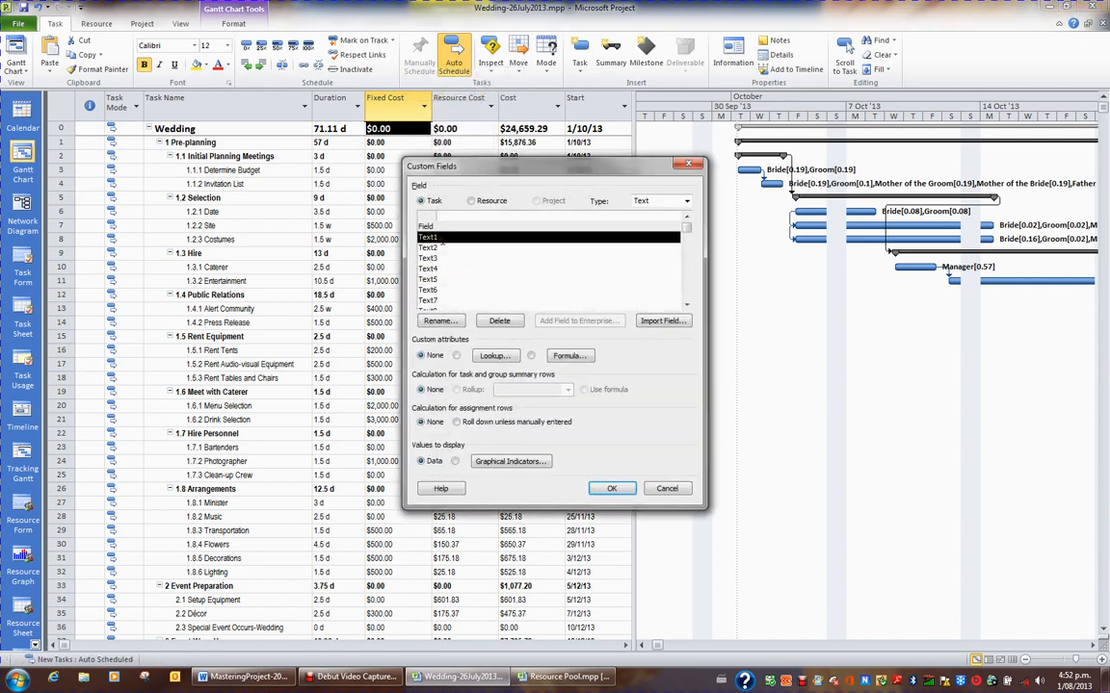
pyautogui.click(438, 320)
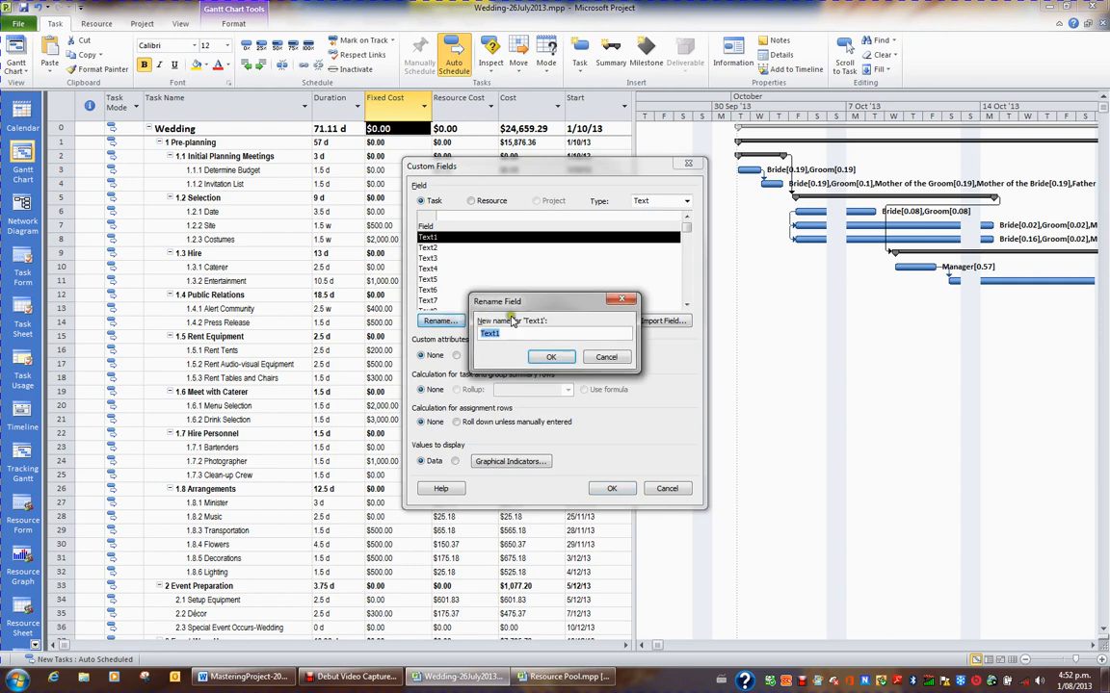
pyautogui.write('Job No')
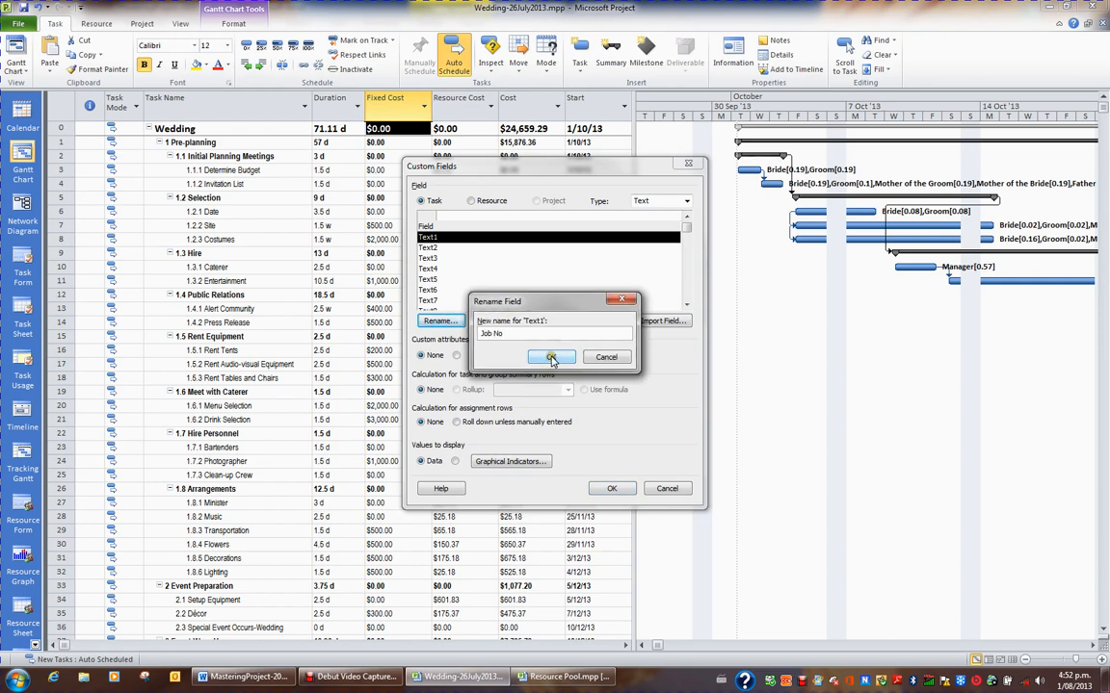
pyautogui.click(551, 356)
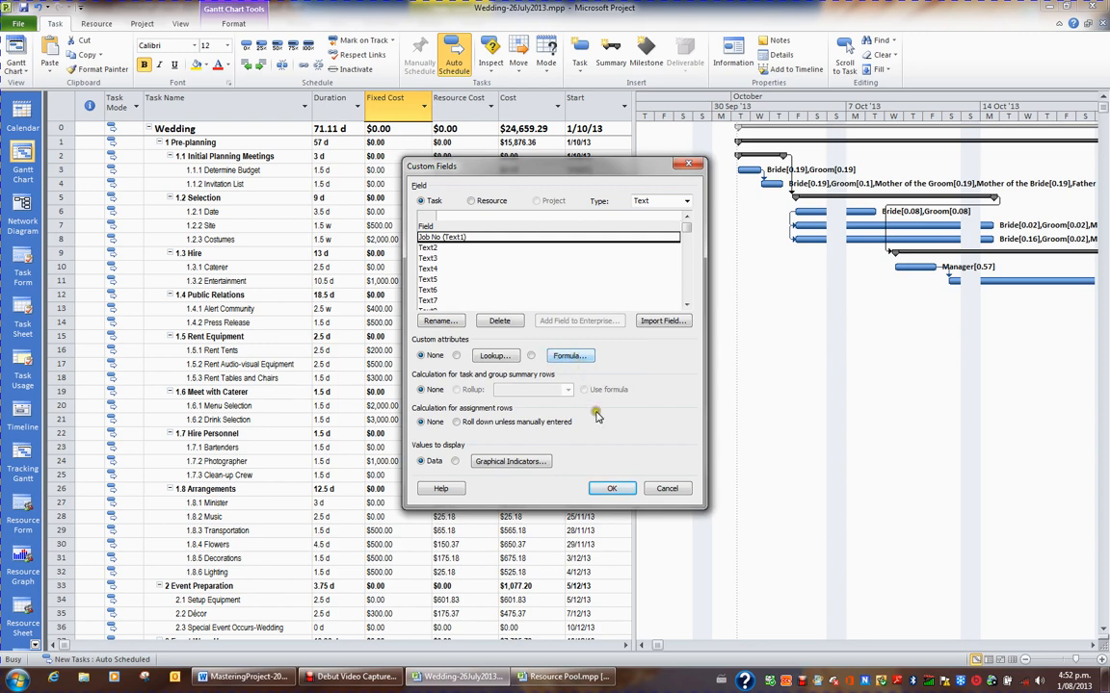
pyautogui.click(615, 490)
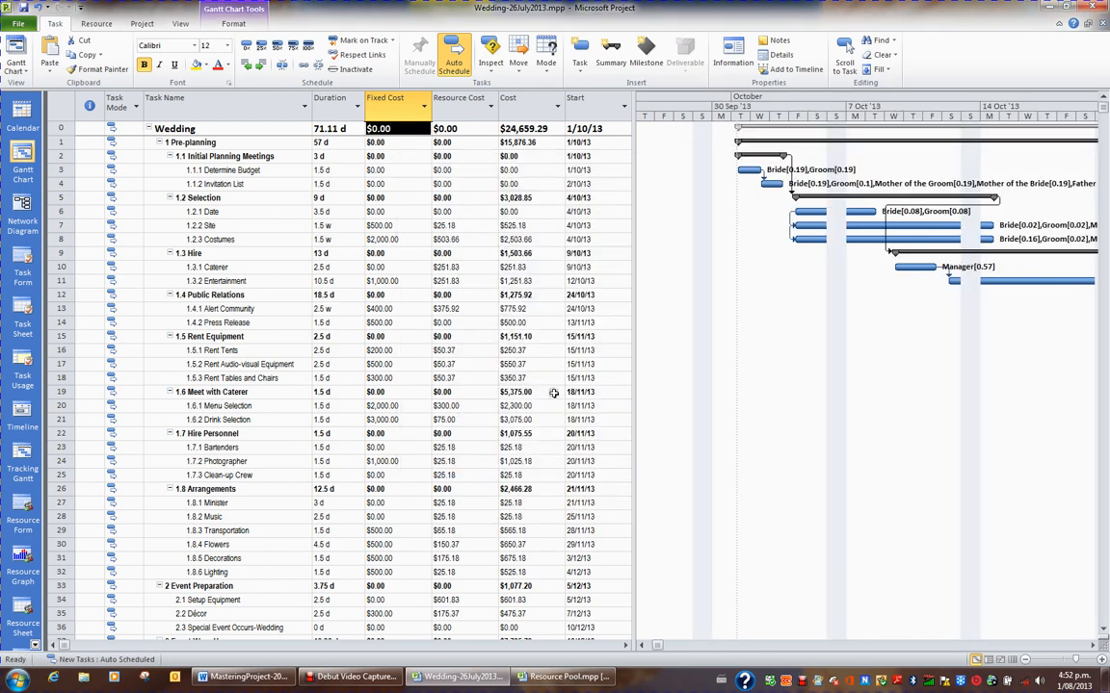
# Insert the Job No (Text1) column before the Fixed Cost column, look at its task cells, and hide the column again
pyautogui.rightClick(391, 106)
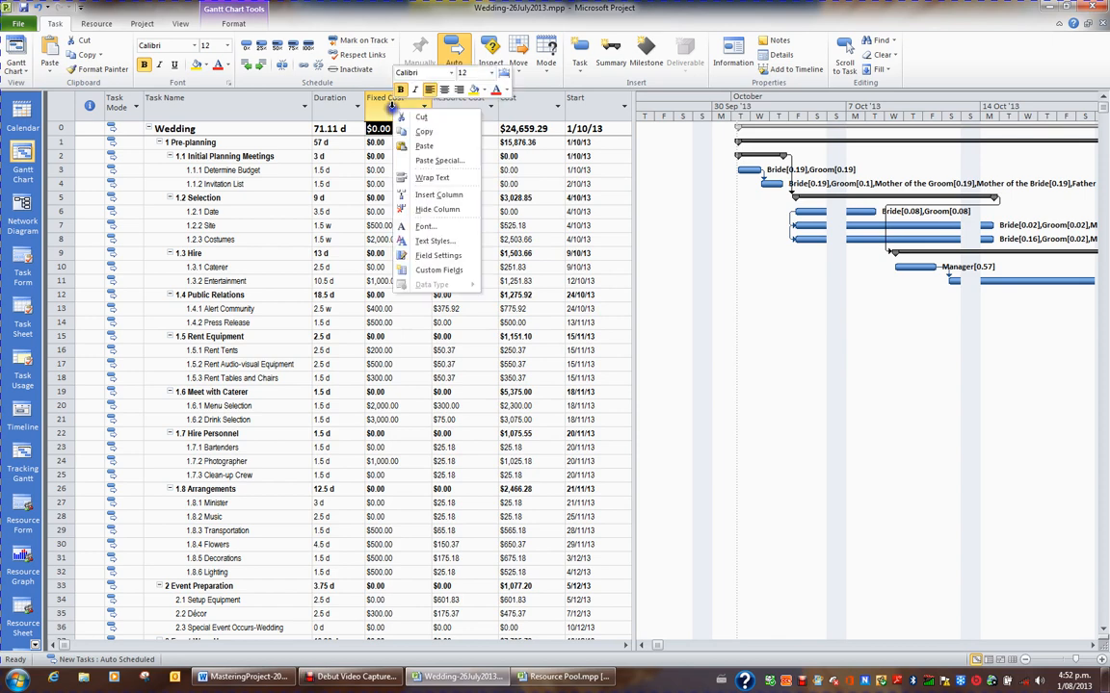
pyautogui.click(424, 196)
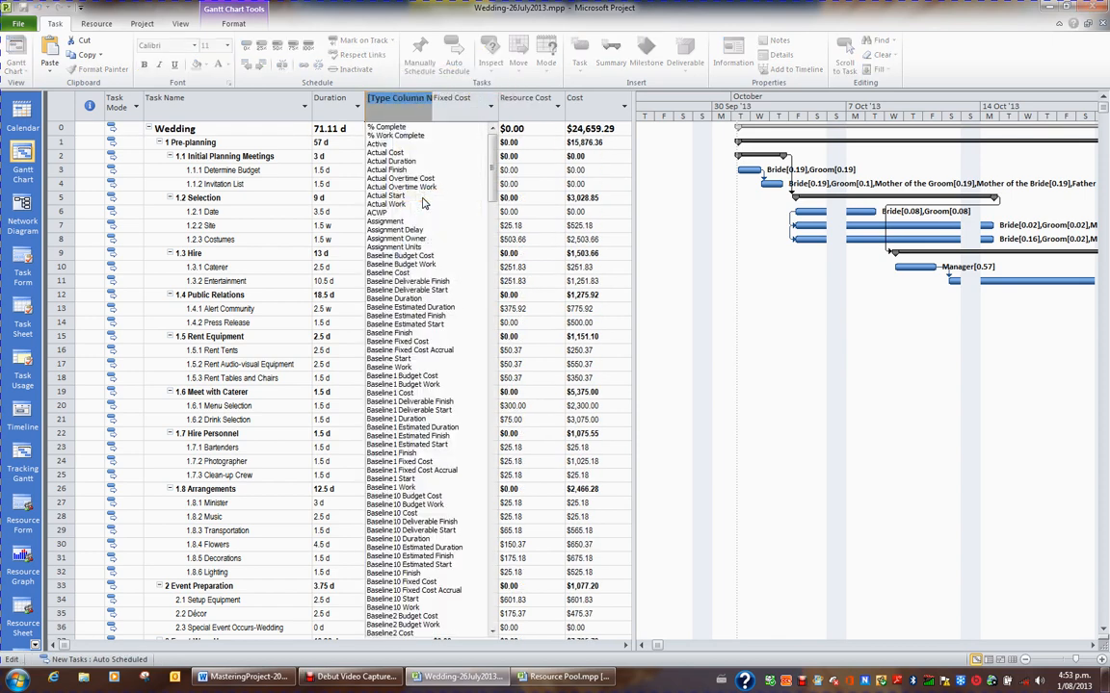
pyautogui.write('j')
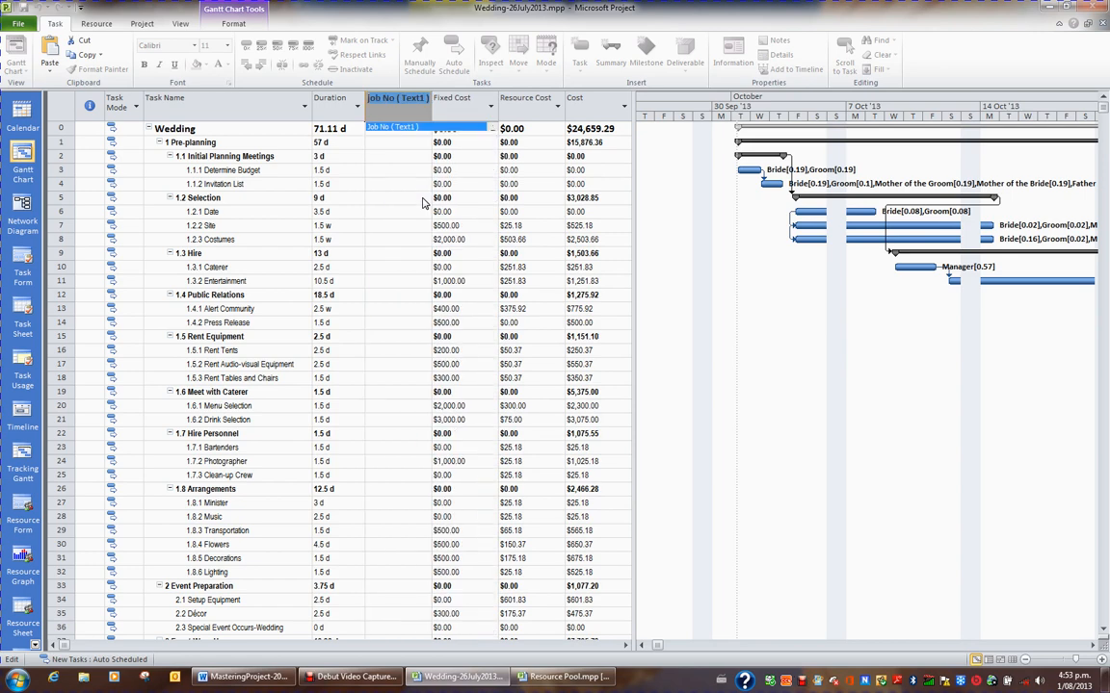
pyautogui.click(405, 126)
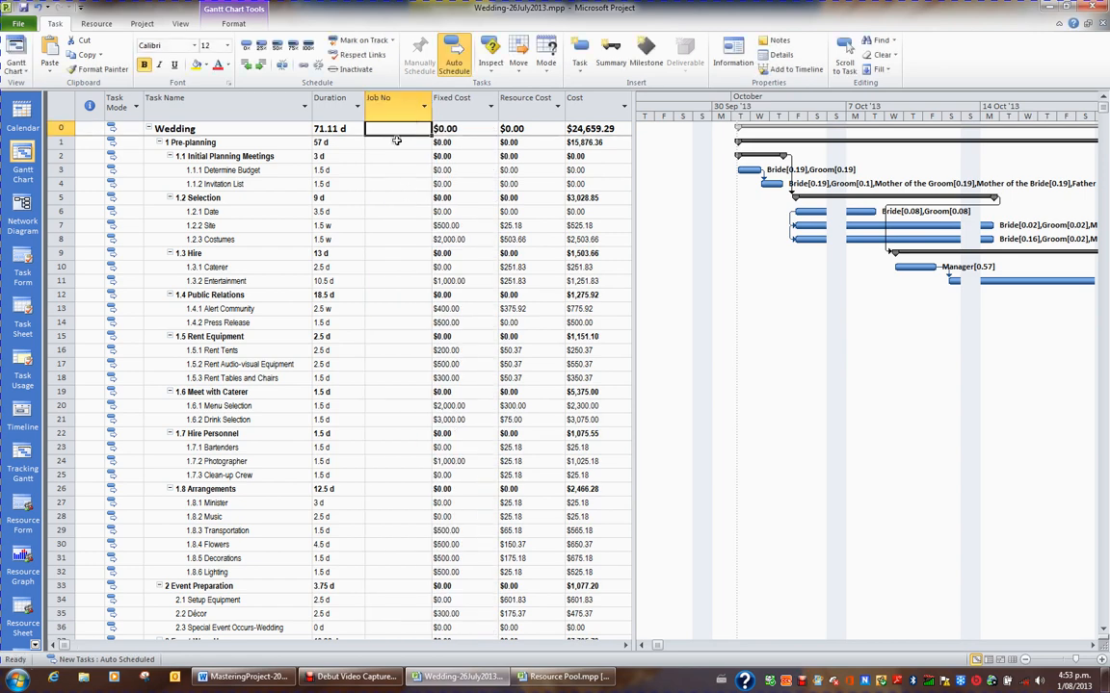
pyautogui.click(396, 143)
pyautogui.click(386, 155)
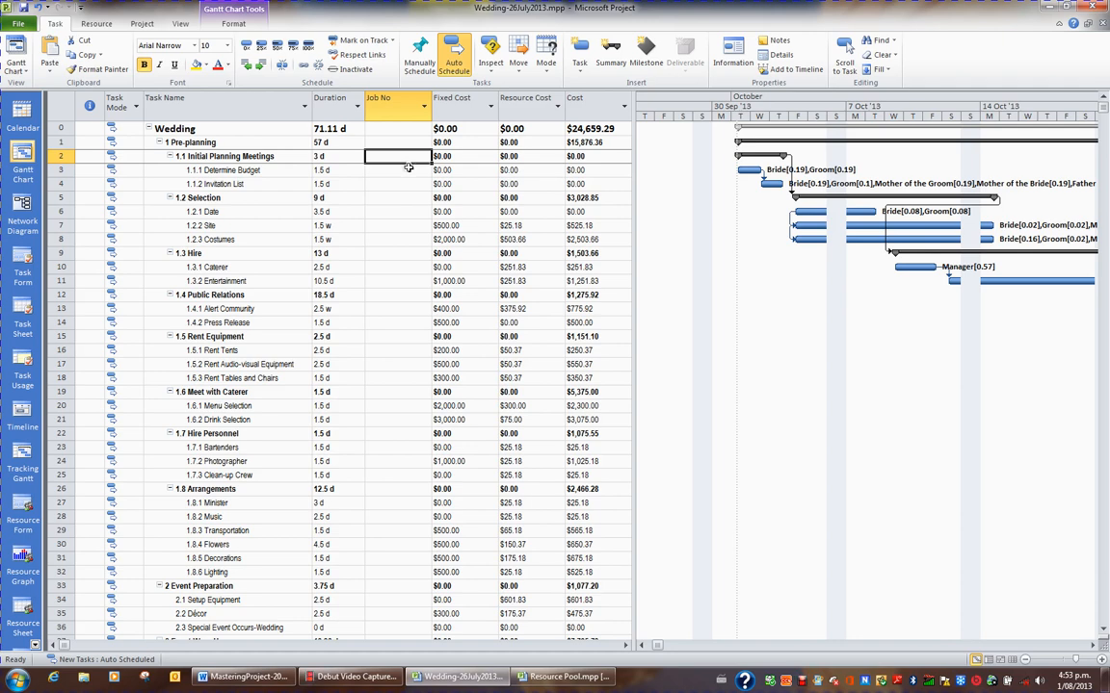
pyautogui.rightClick(396, 102)
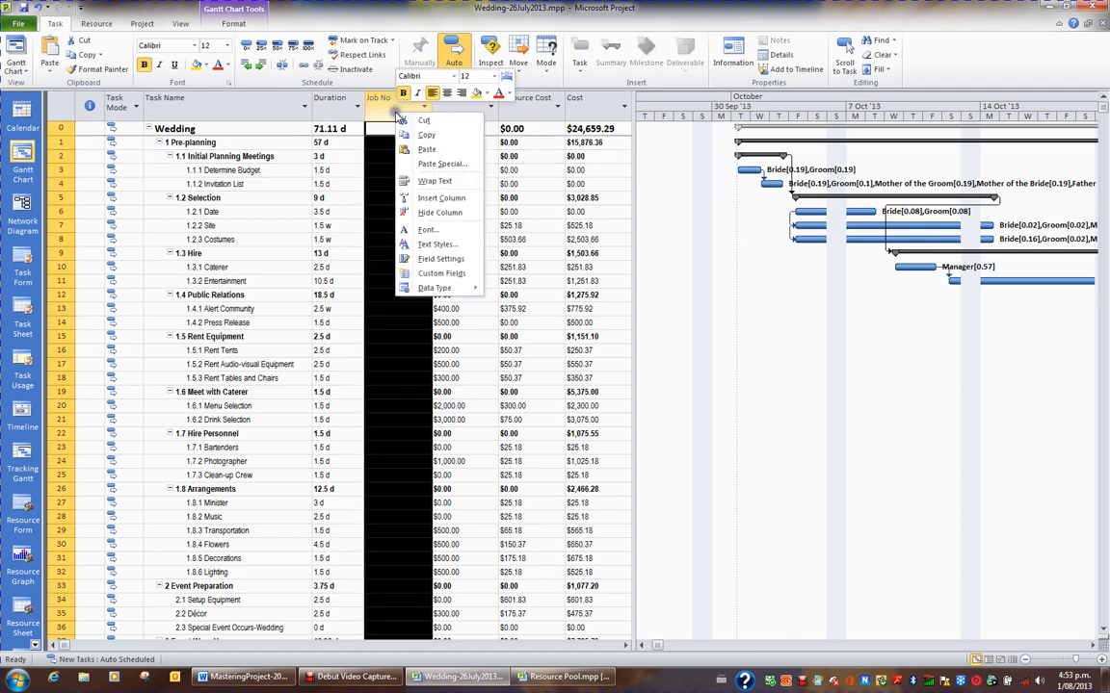
pyautogui.click(434, 213)
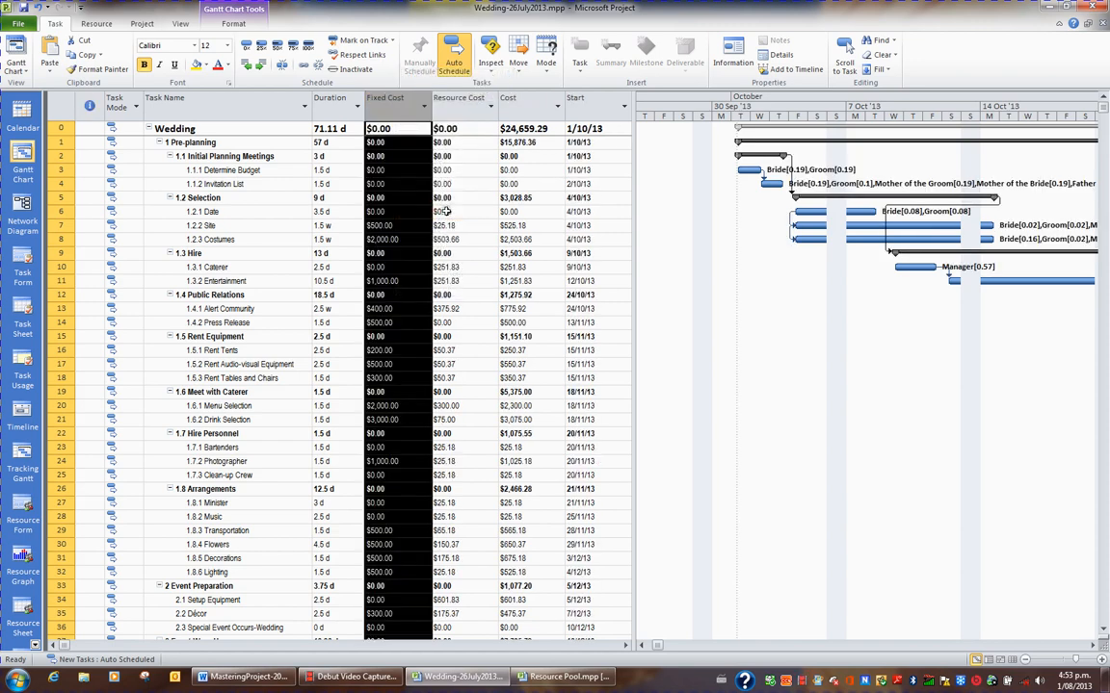